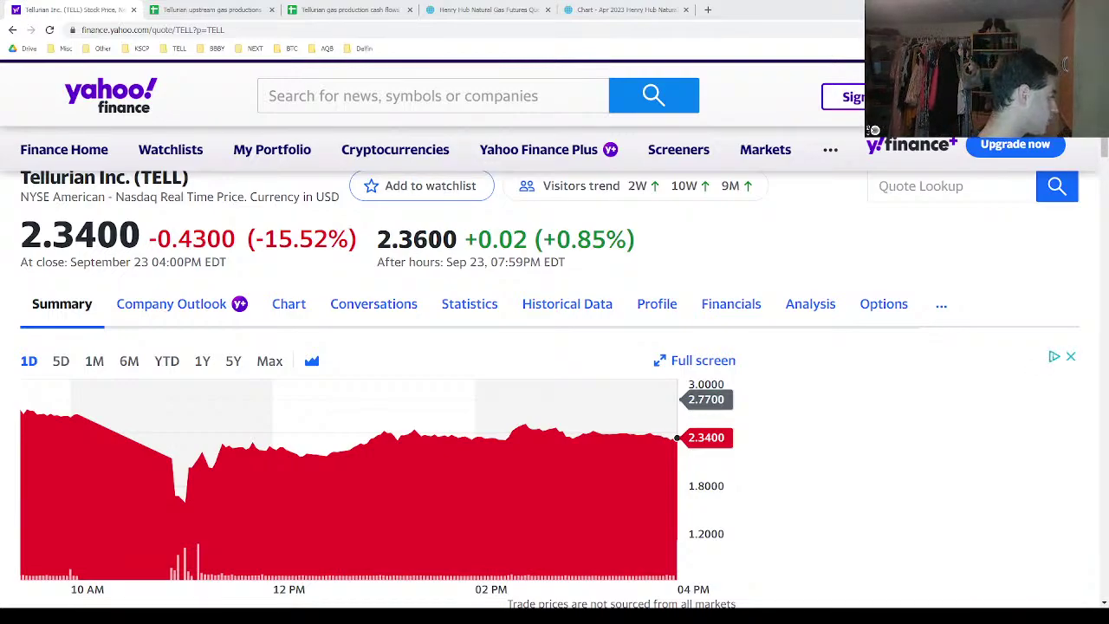
click(206, 7)
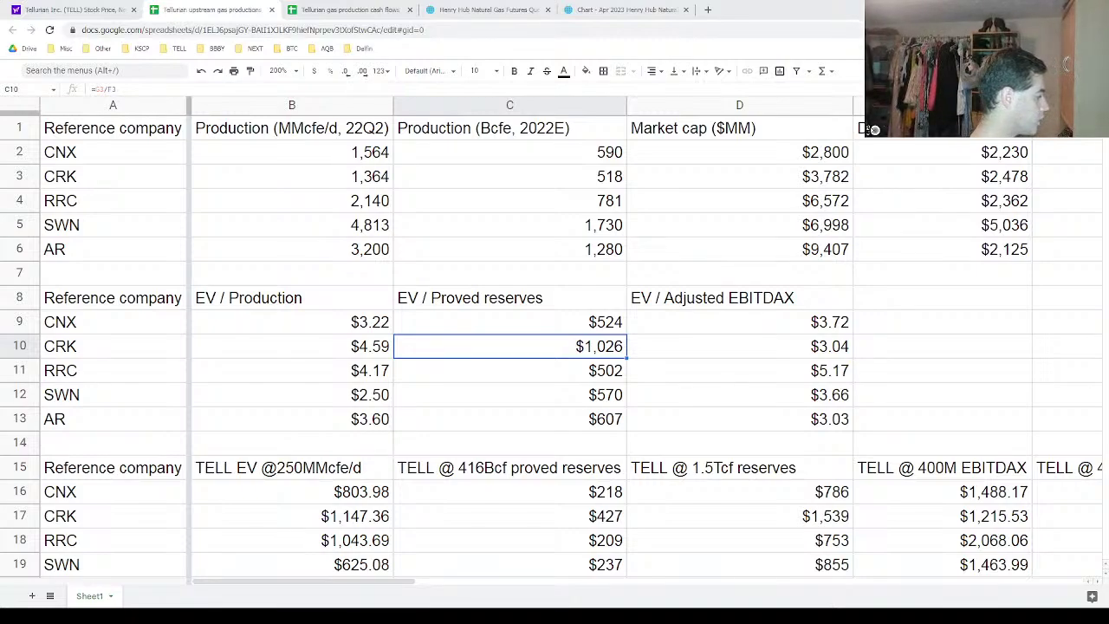
click(127, 156)
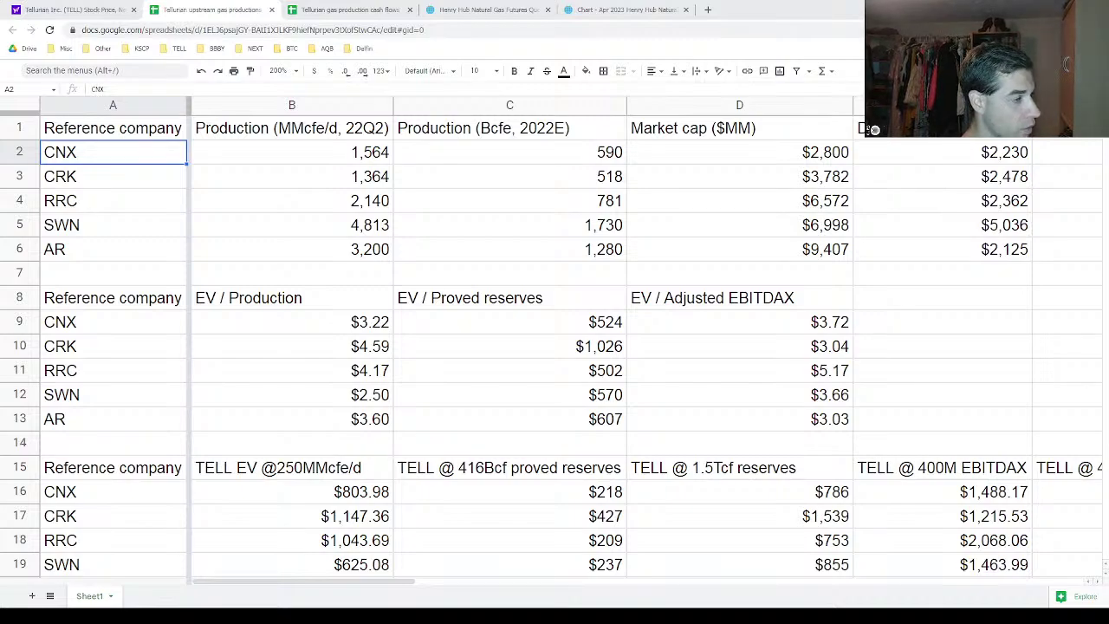
click(325, 129)
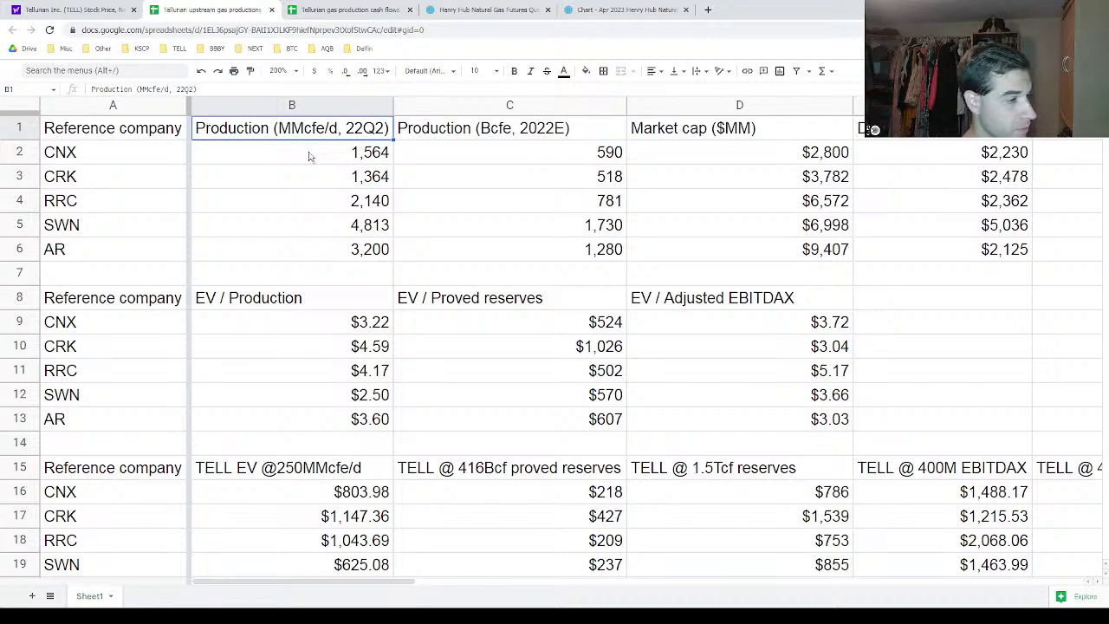
drag(130, 157, 283, 252)
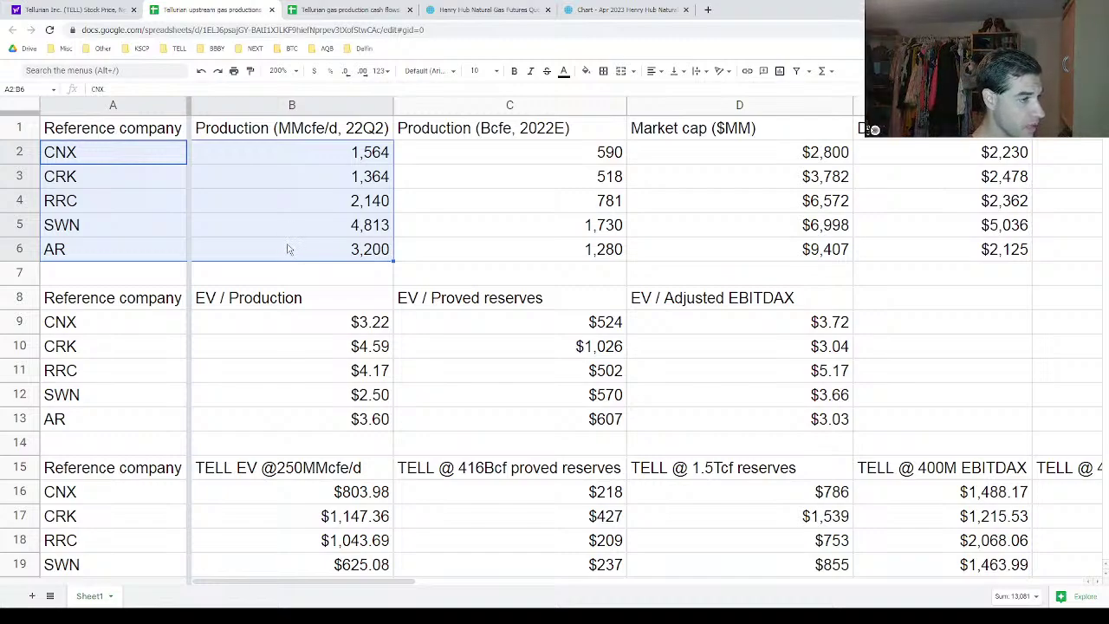
click(359, 155)
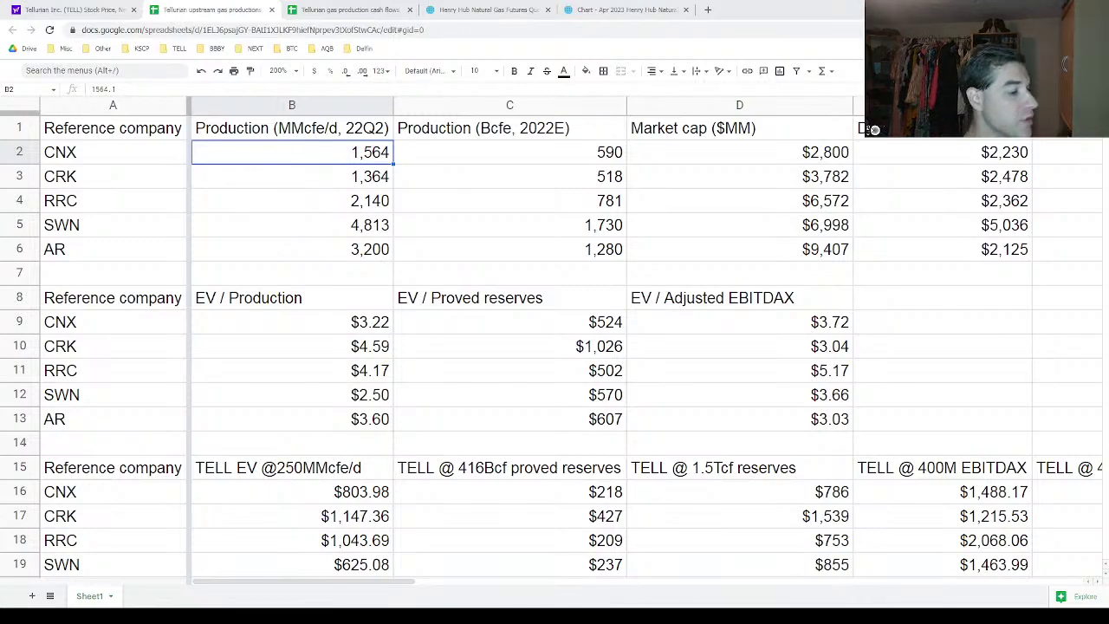
click(354, 467)
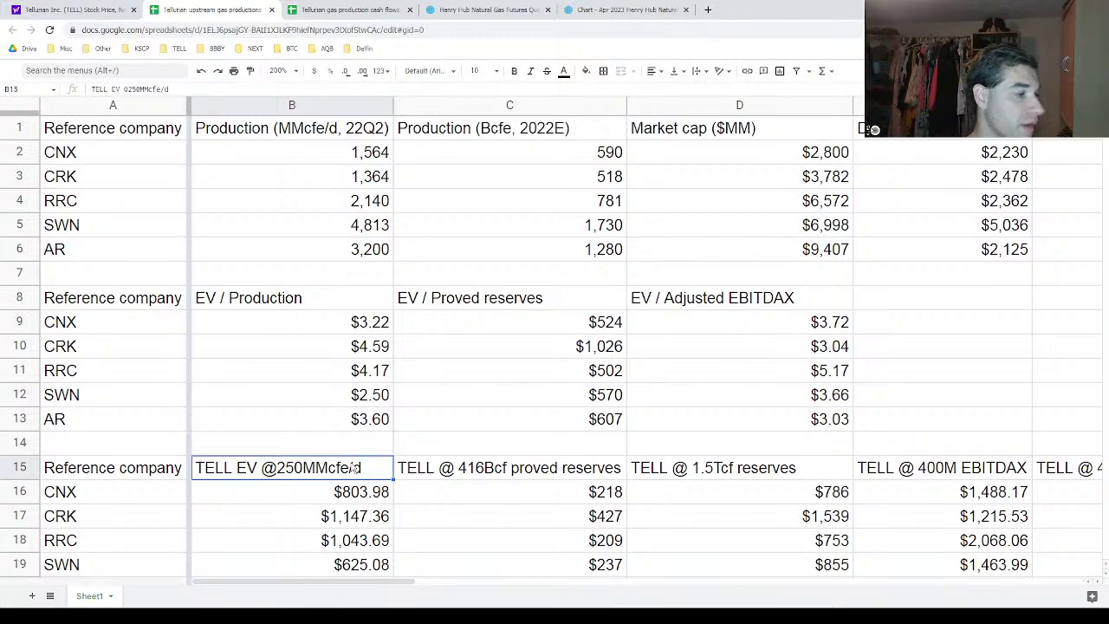
click(344, 160)
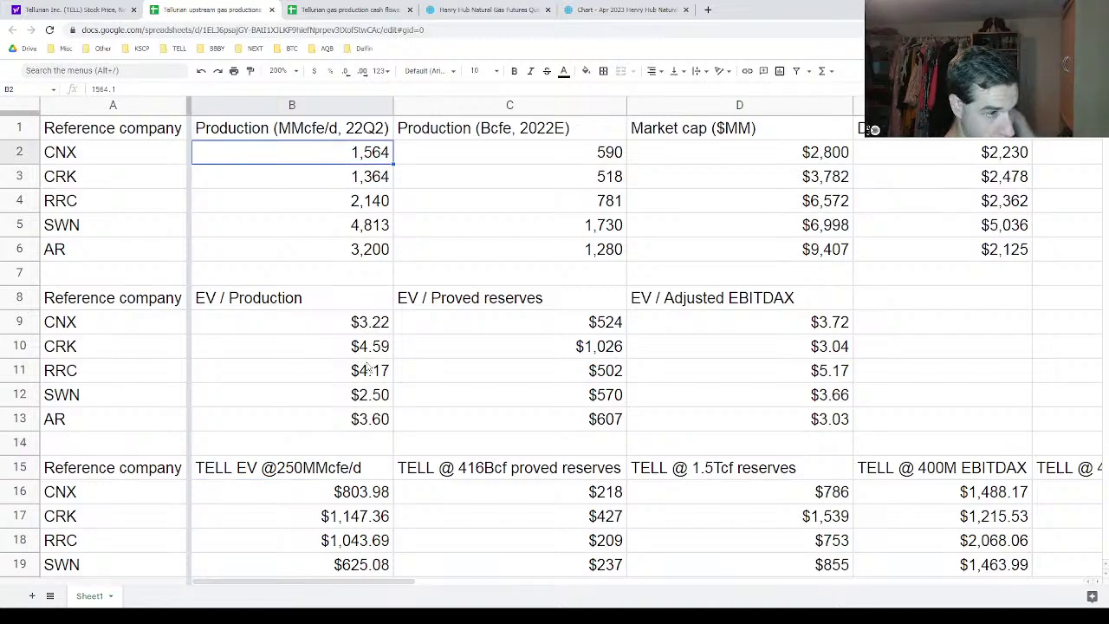
Examine the reference companies' market caps in D2:D6 and CNX's adjoining value in E2
click(815, 161)
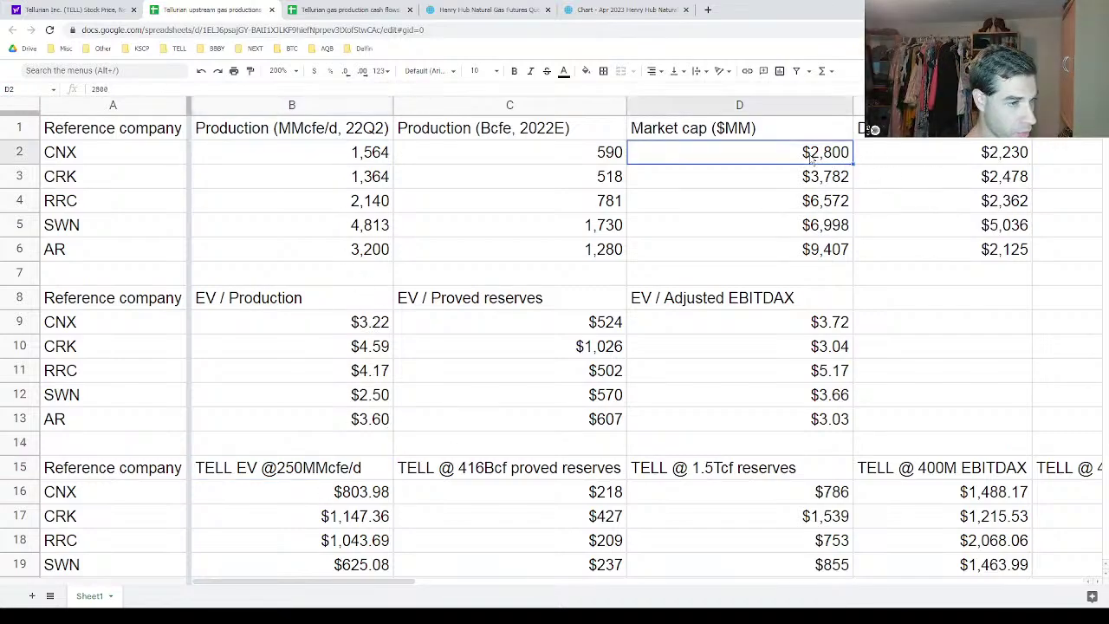
click(898, 159)
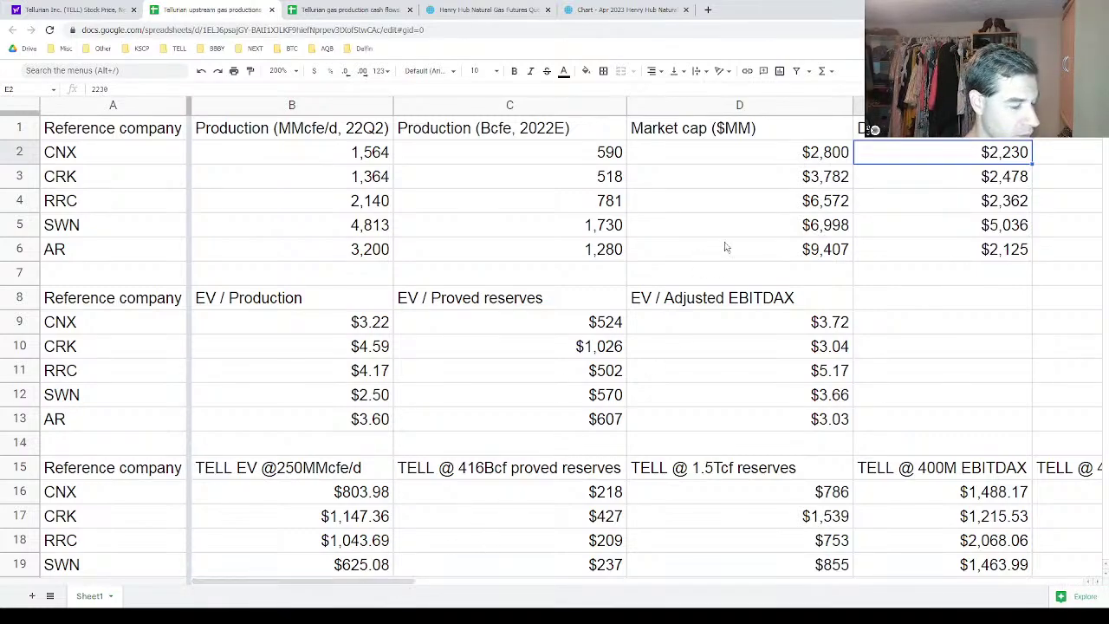
drag(768, 161, 776, 255)
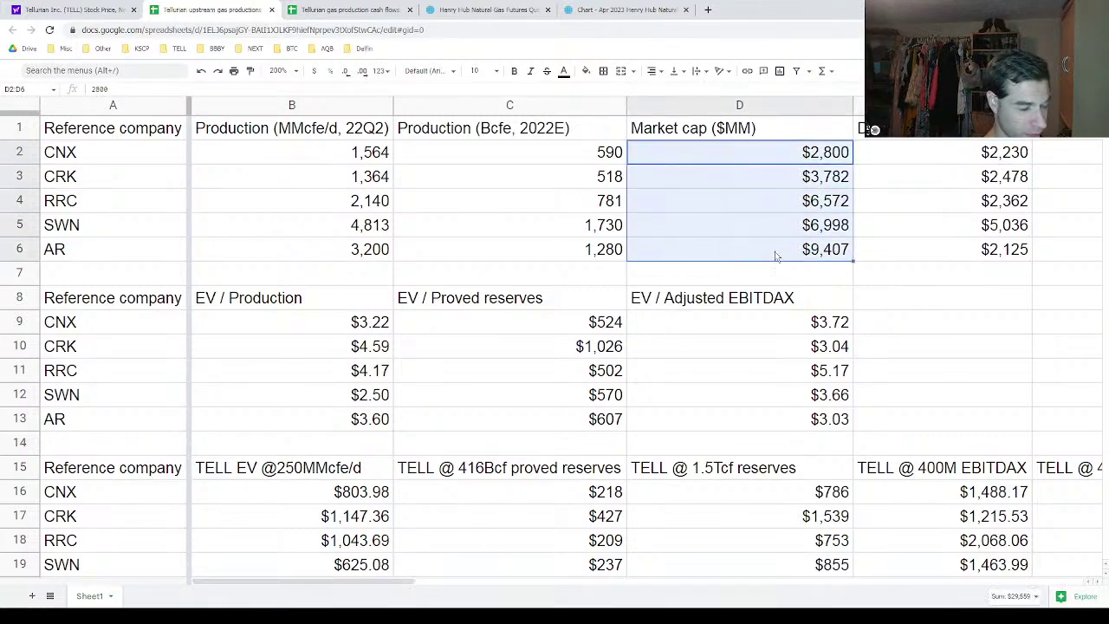
drag(396, 580, 351, 586)
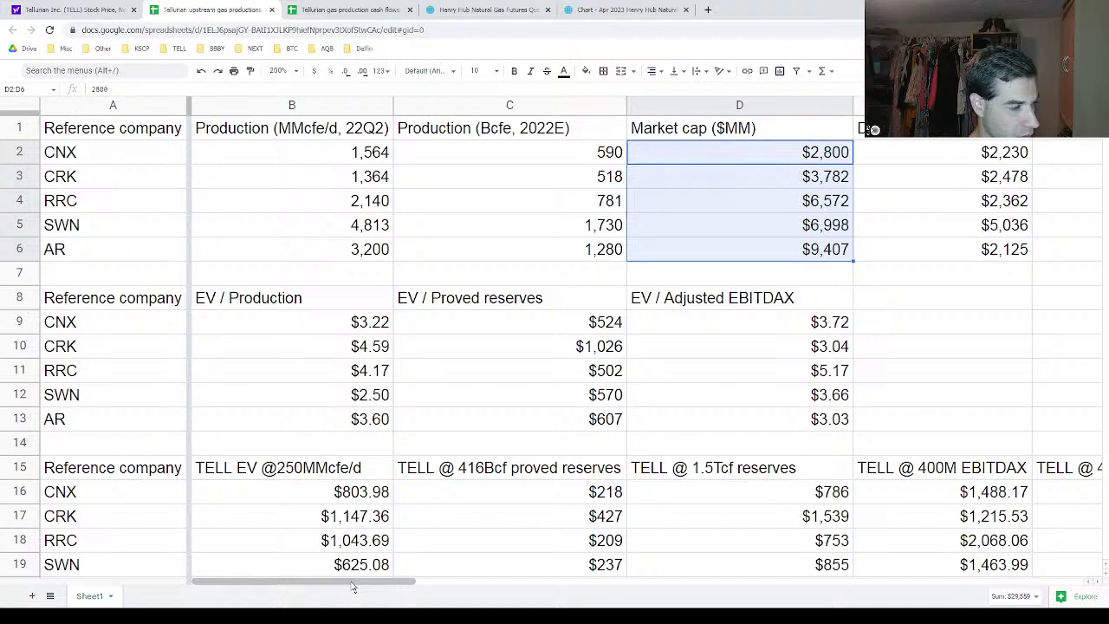
Highlight the EV / Production multiples for all five reference companies, B9:B13
click(362, 324)
key(shift+Down)
key(shift+Down)
key(shift+Down)
key(shift+Down)
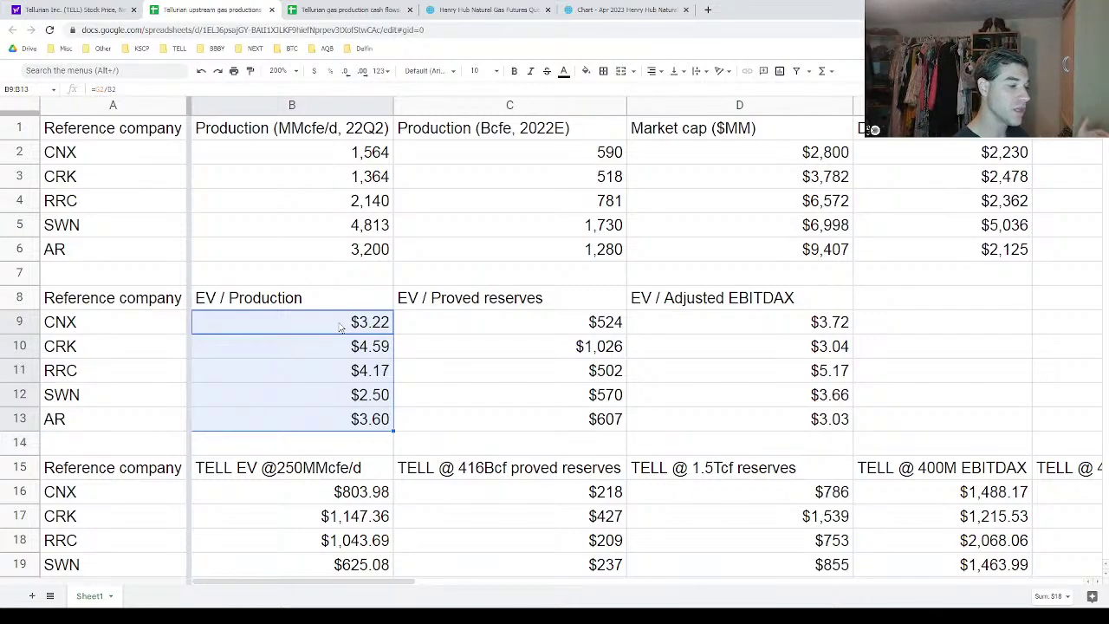
scroll(341, 326, down, 2)
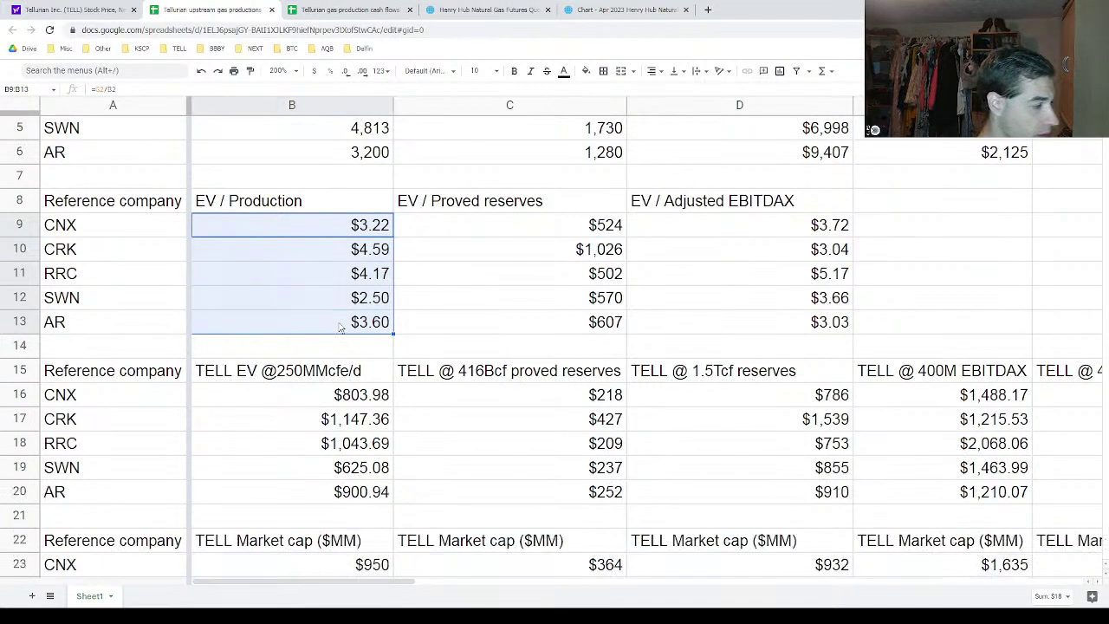
drag(345, 303, 344, 423)
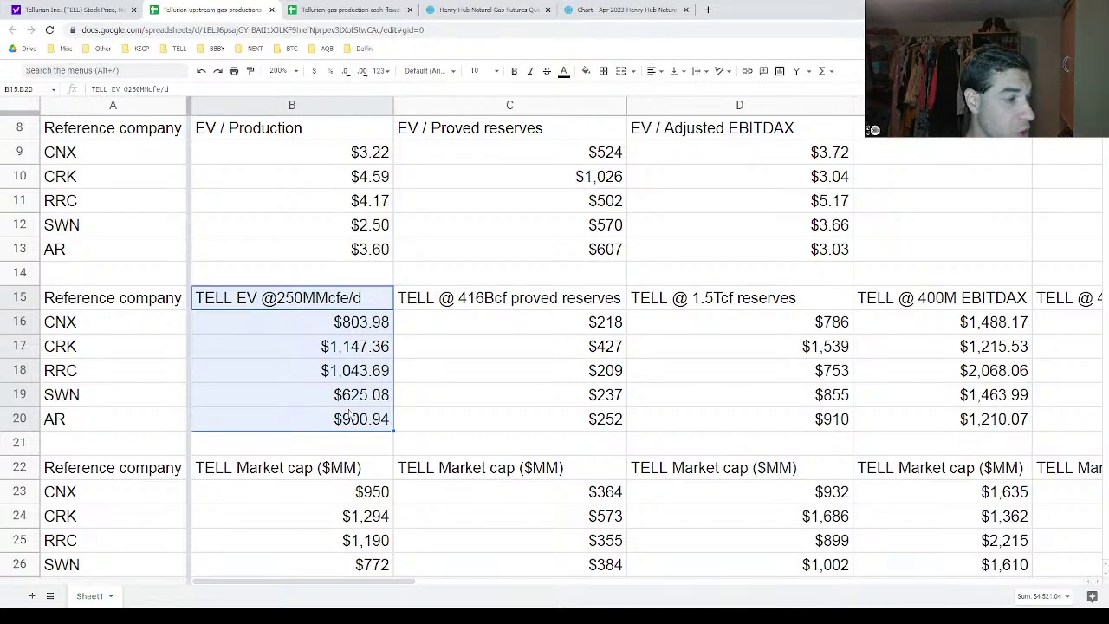
click(353, 330)
drag(355, 333, 353, 425)
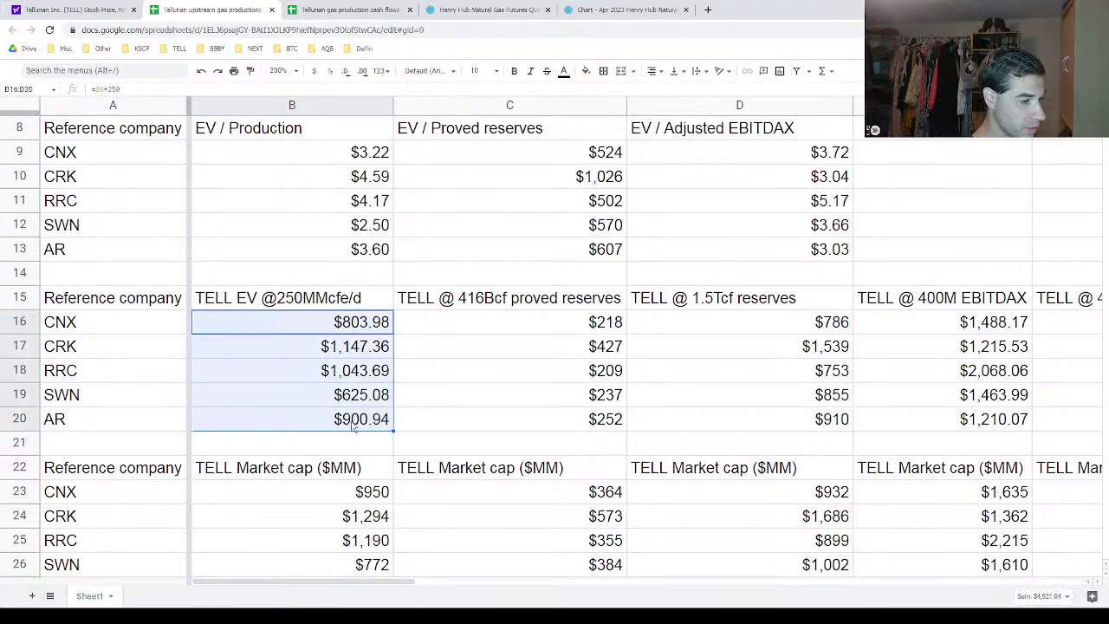
click(353, 322)
click(364, 404)
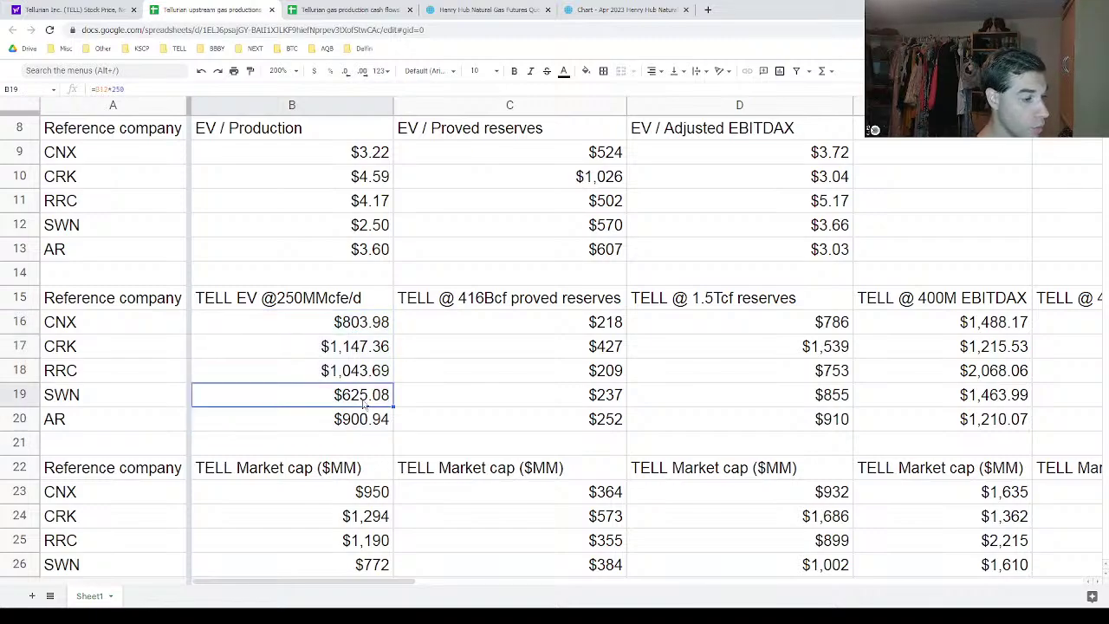
click(355, 351)
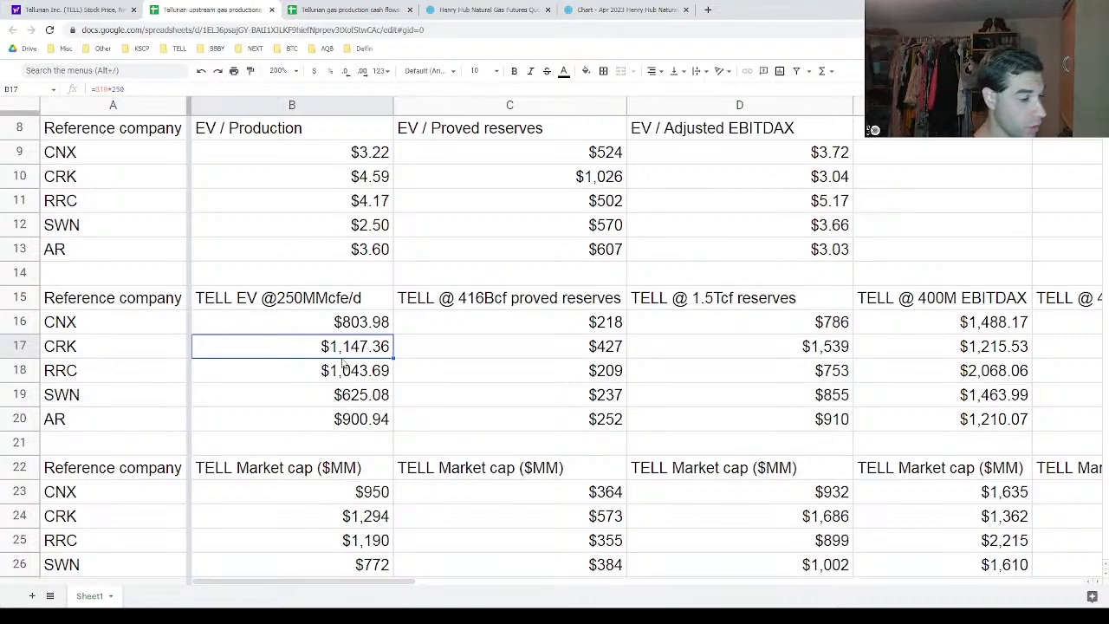
Examine the production-based TELL market cap estimates in B23:B27, singling out the CRK-based figure
scroll(342, 364, down, 1)
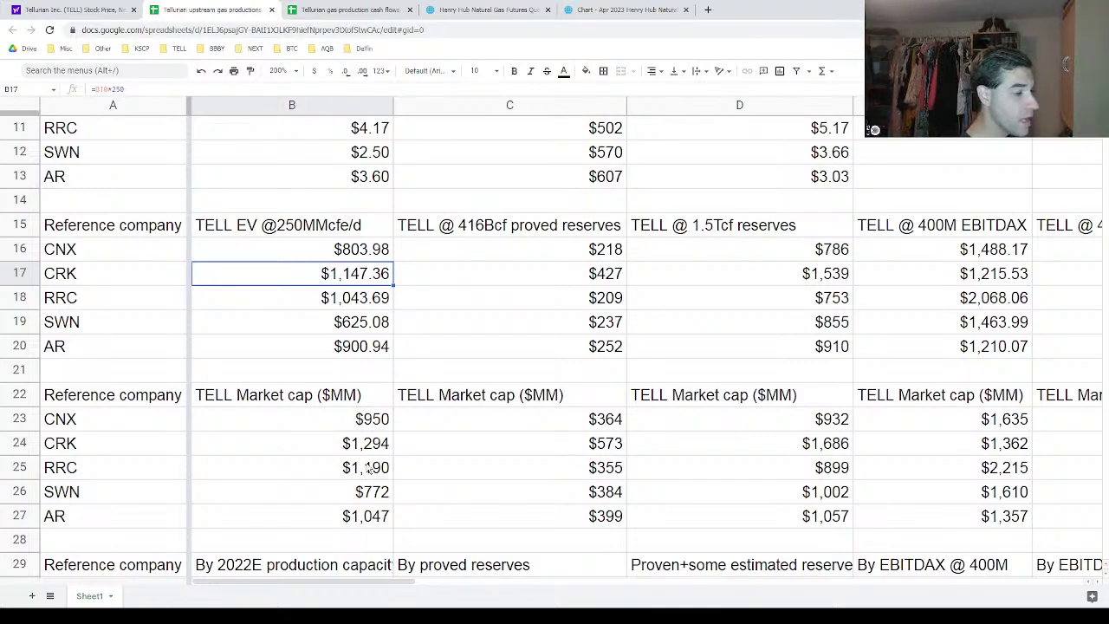
drag(368, 420, 362, 516)
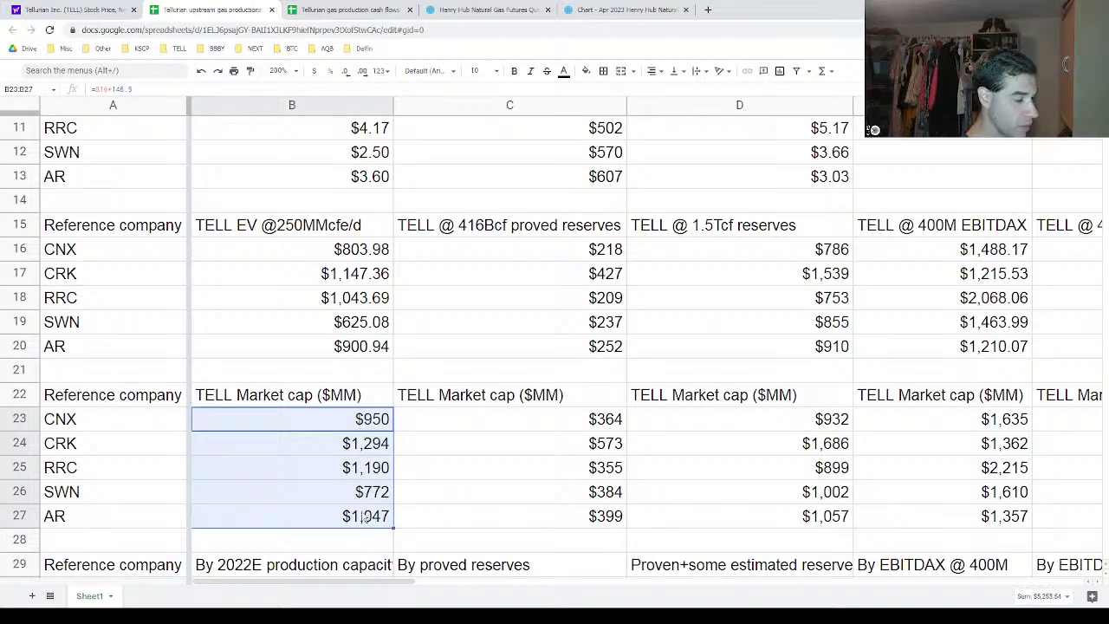
scroll(362, 516, down, 2)
scroll(362, 516, down, 2)
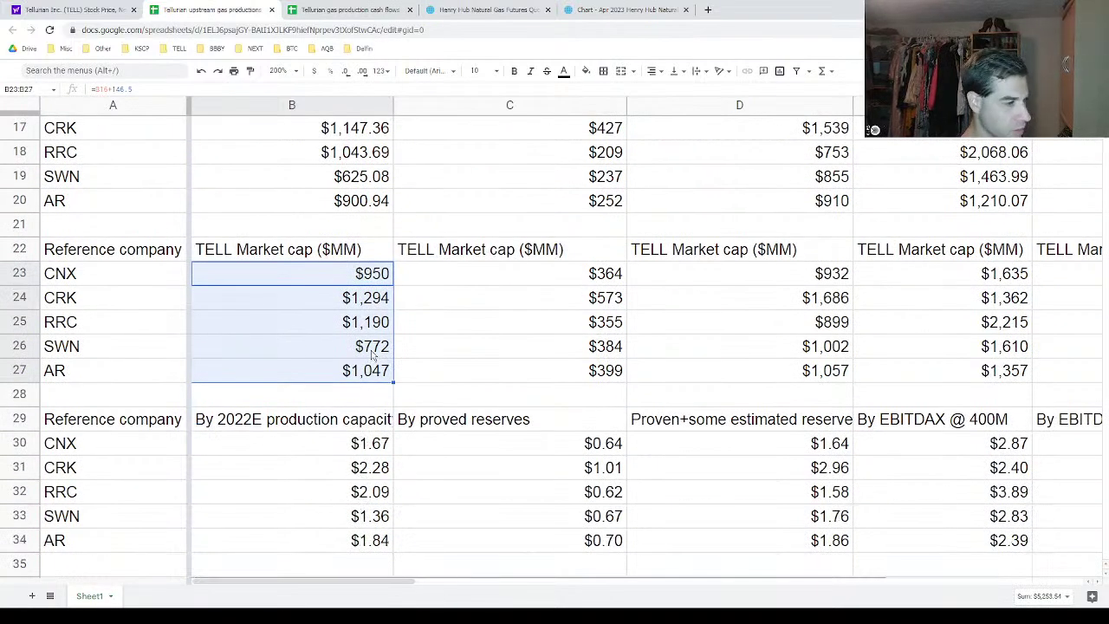
click(373, 307)
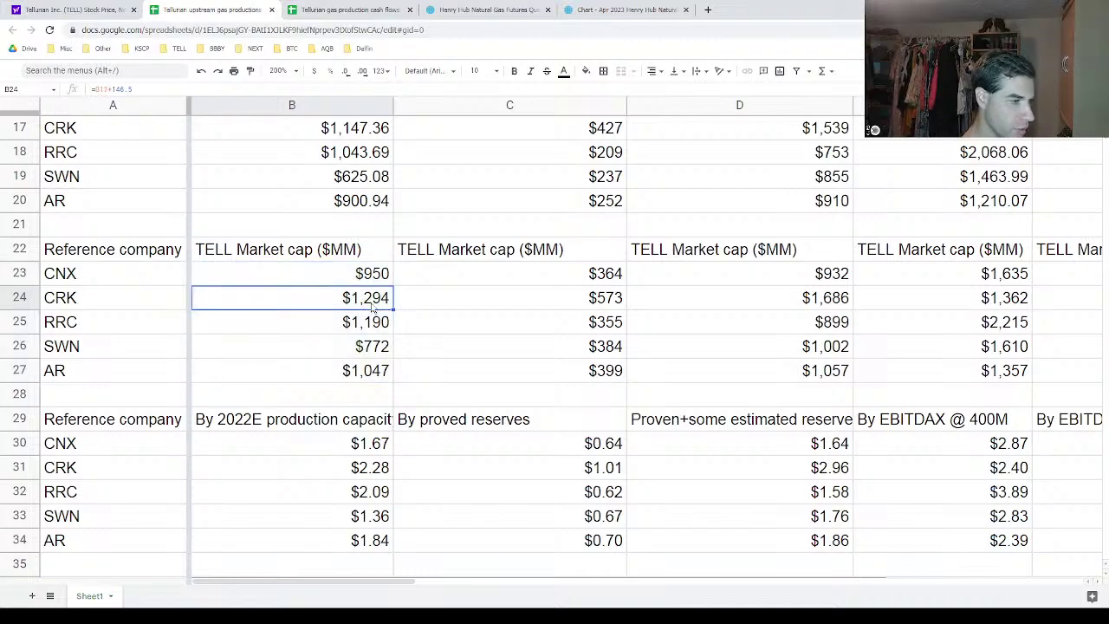
Examine the TELL share price estimates by 2022E production capacity, checking the CNX, SWN and CRK rows
scroll(354, 345, down, 1)
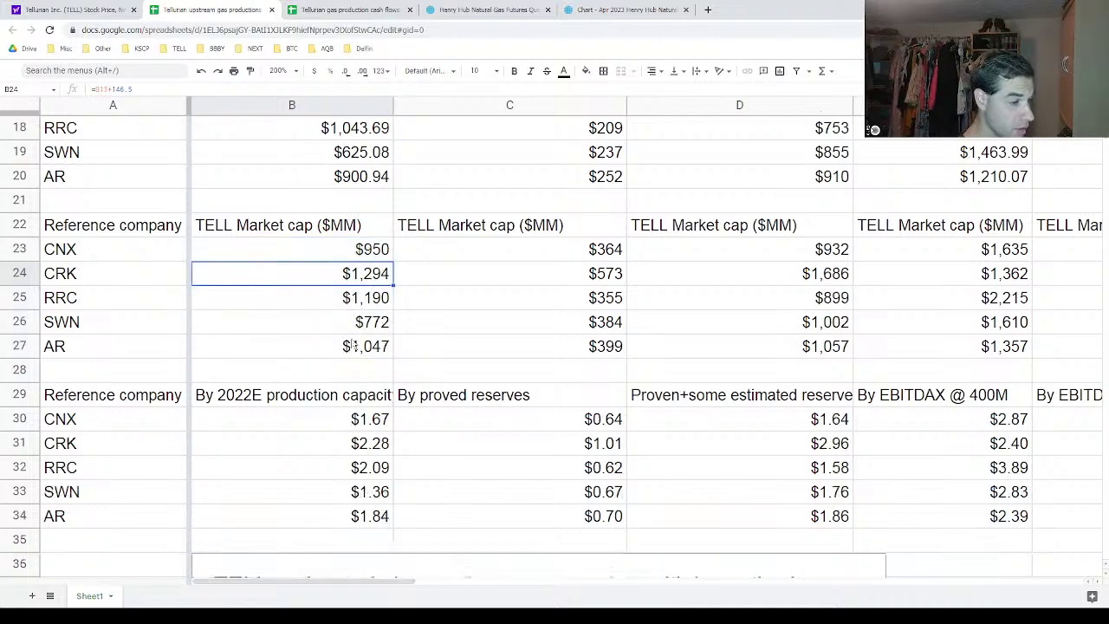
scroll(354, 345, down, 3)
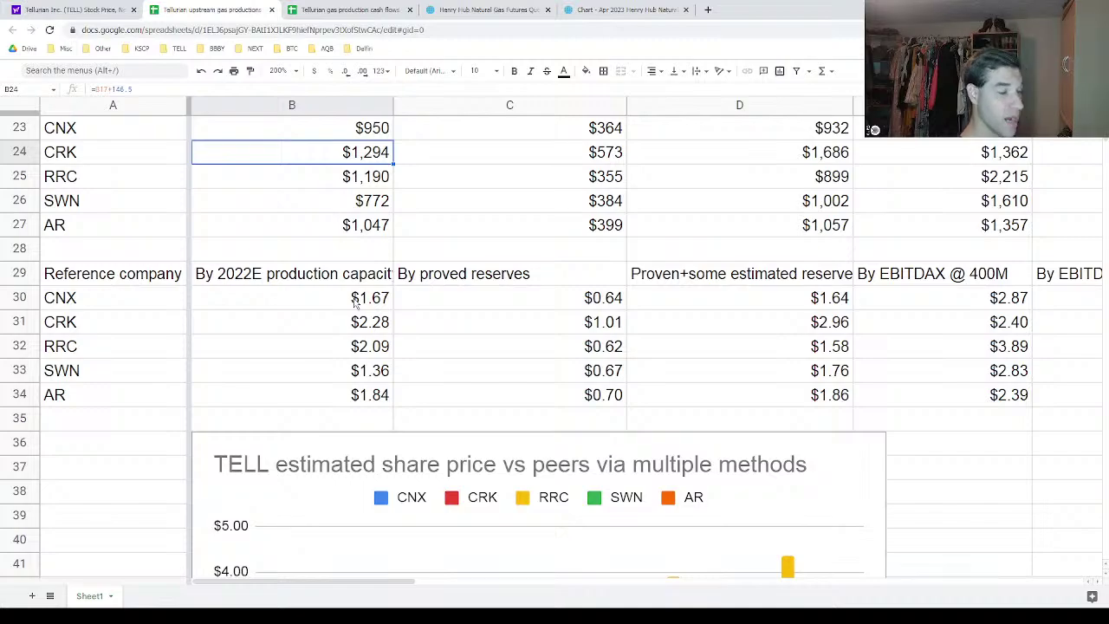
click(353, 301)
click(371, 373)
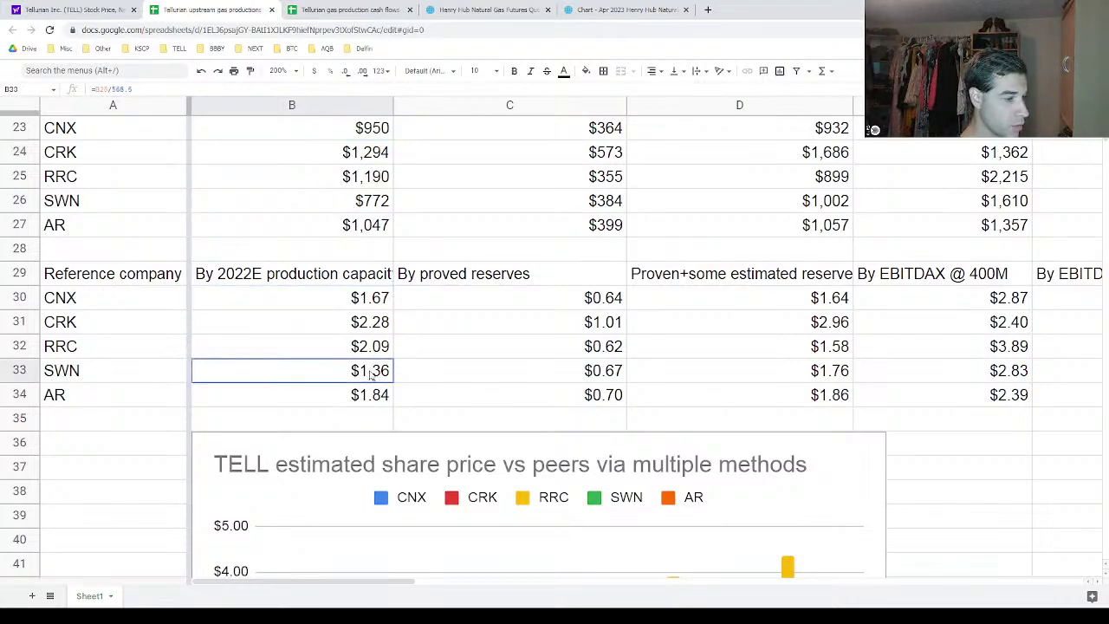
click(364, 329)
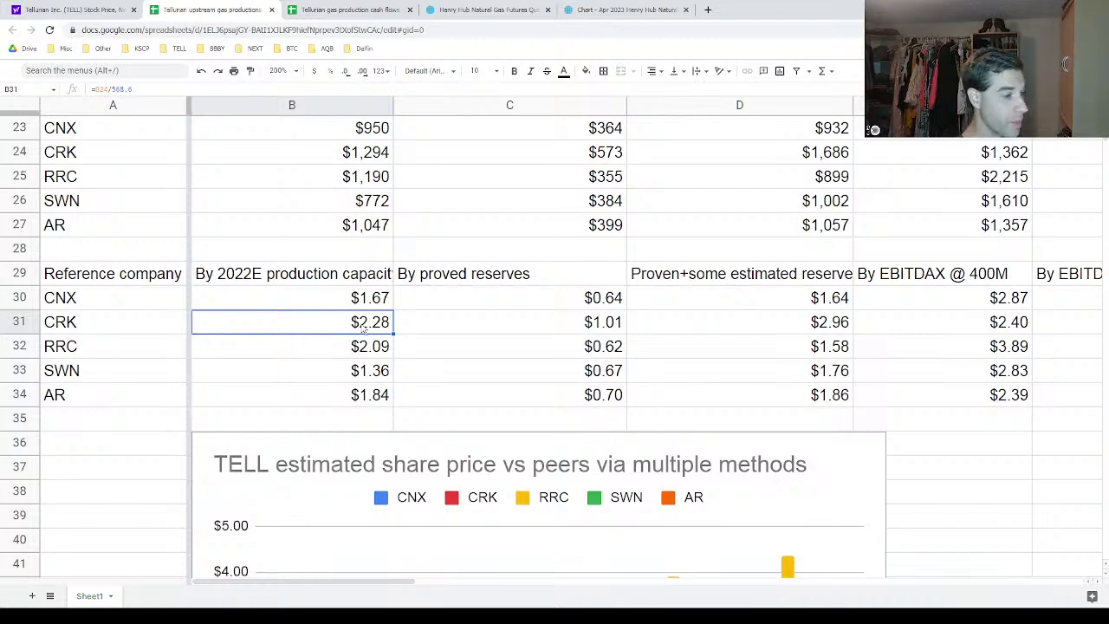
Examine the EV / Proved reserves heading and the reference companies' proved reserves in Tcfe, then return to the sheet's first columns
scroll(356, 398, up, 4)
scroll(355, 399, up, 3)
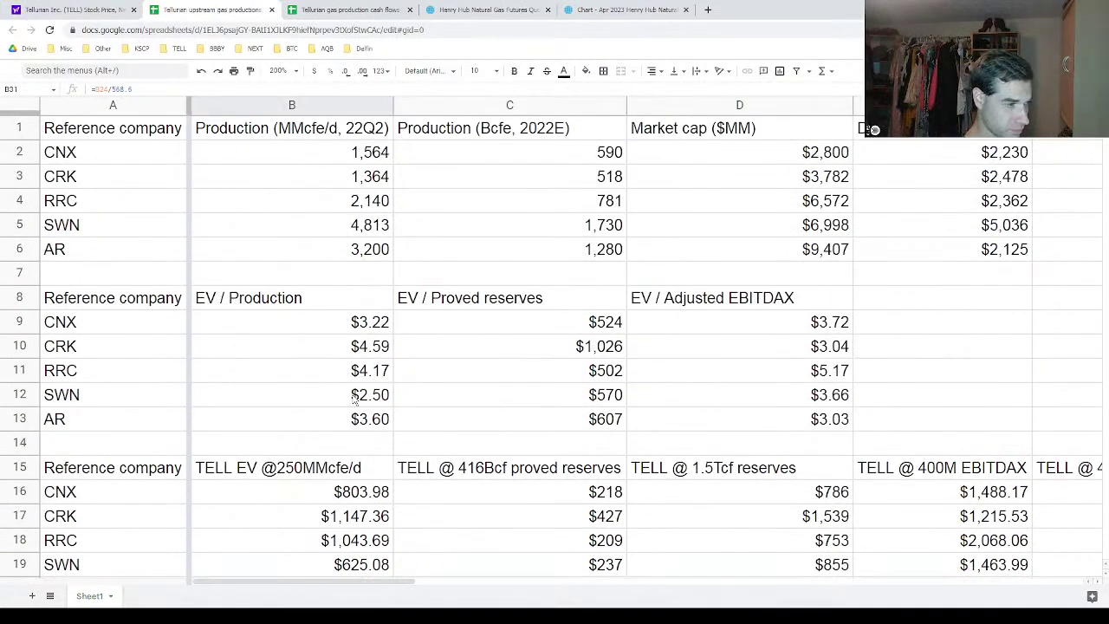
scroll(353, 397, down, 8)
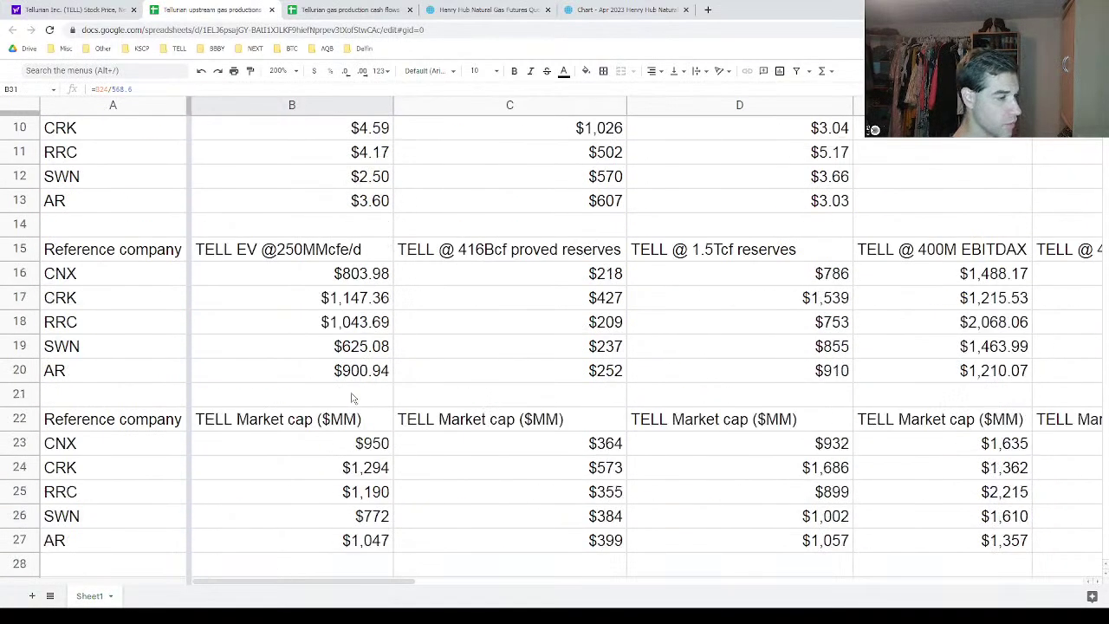
scroll(352, 398, up, 8)
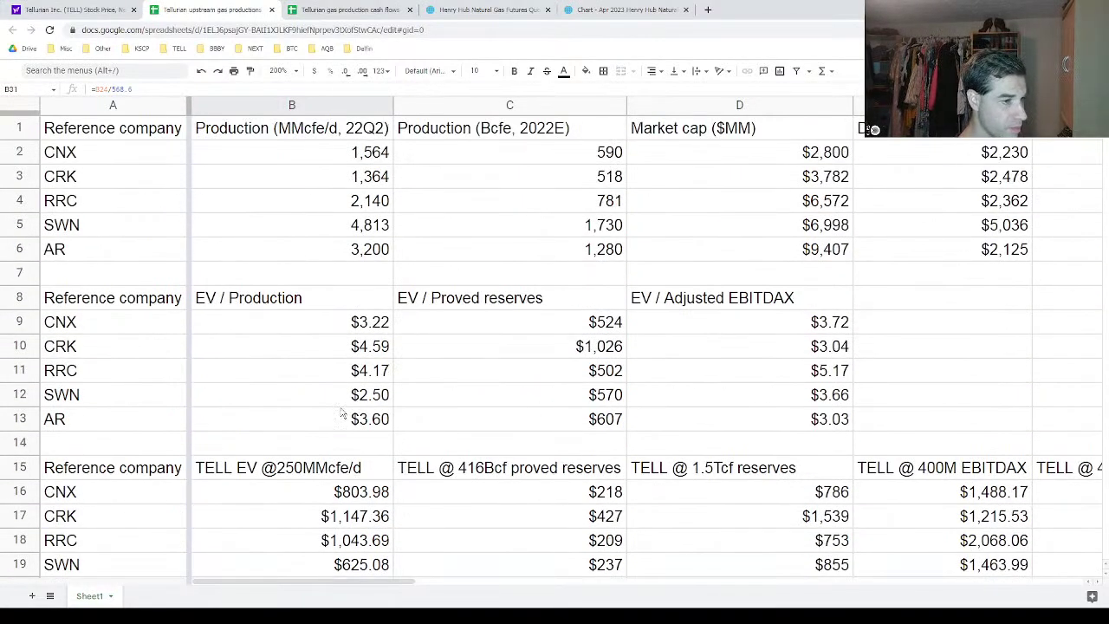
click(465, 302)
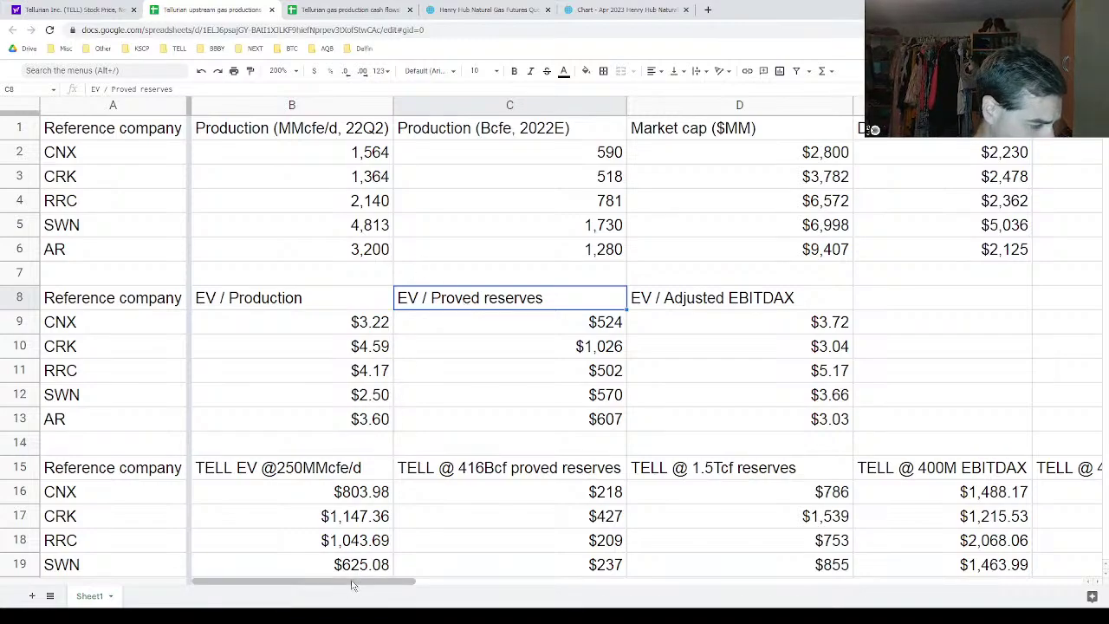
drag(353, 585, 598, 598)
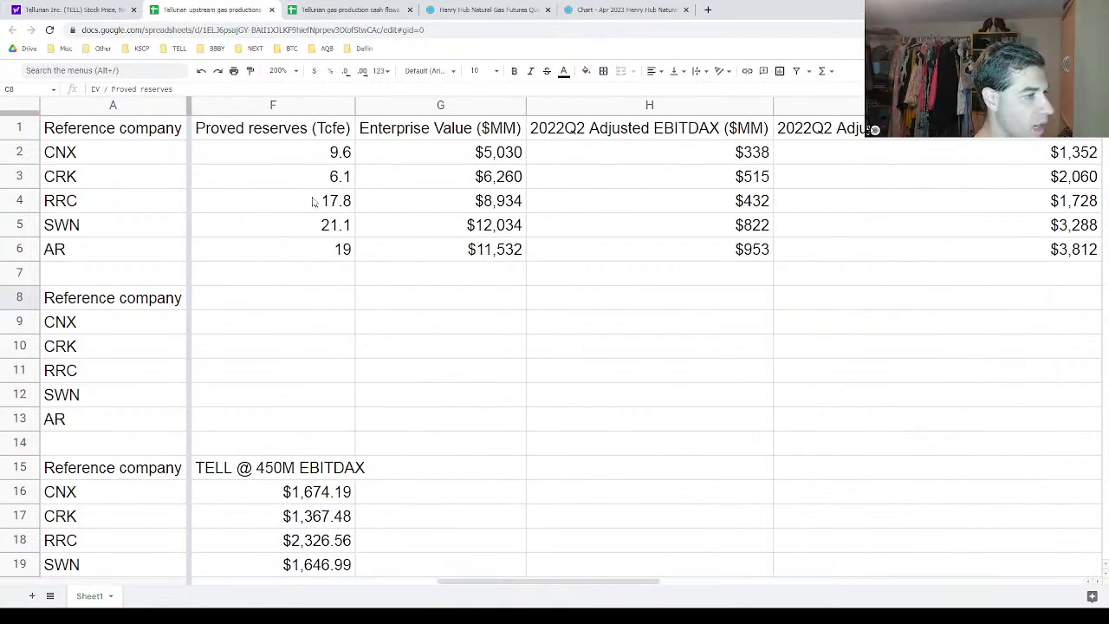
drag(319, 140, 330, 252)
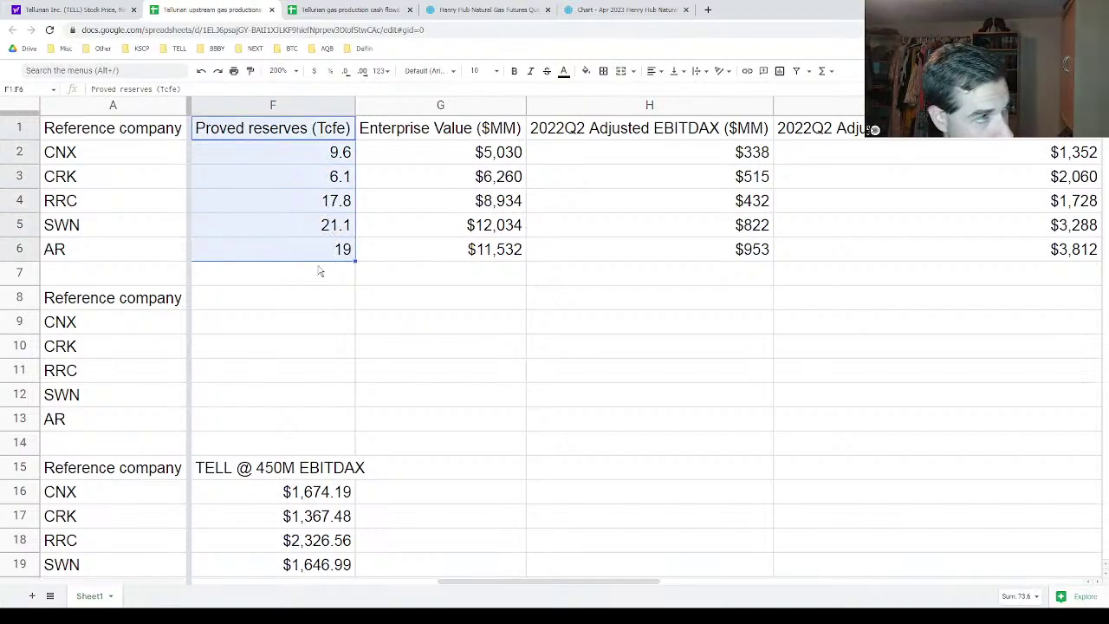
click(326, 155)
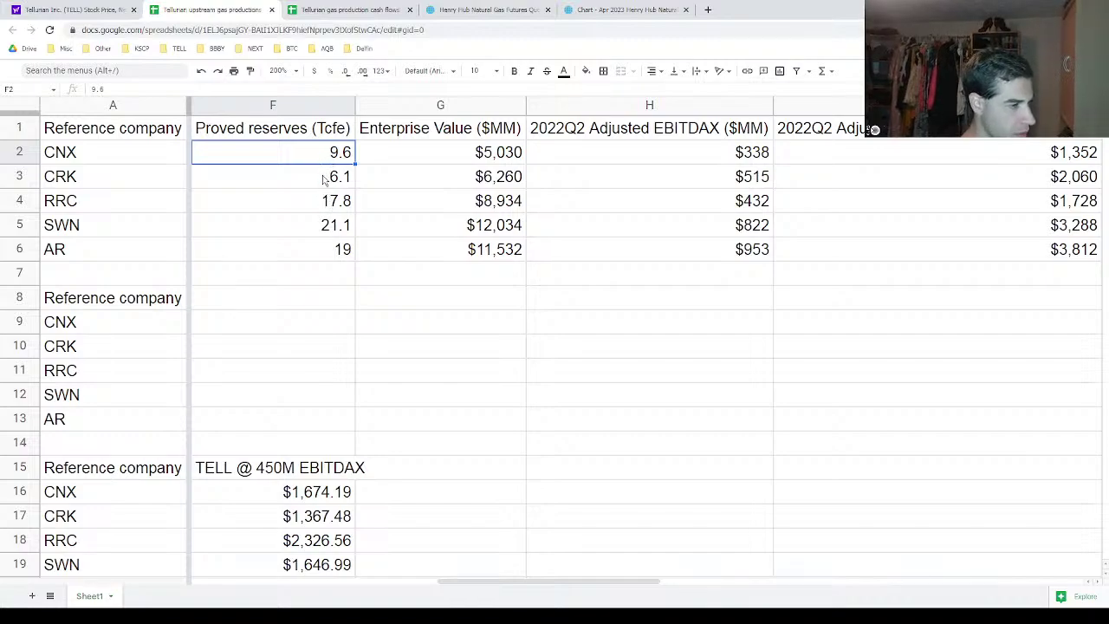
click(324, 181)
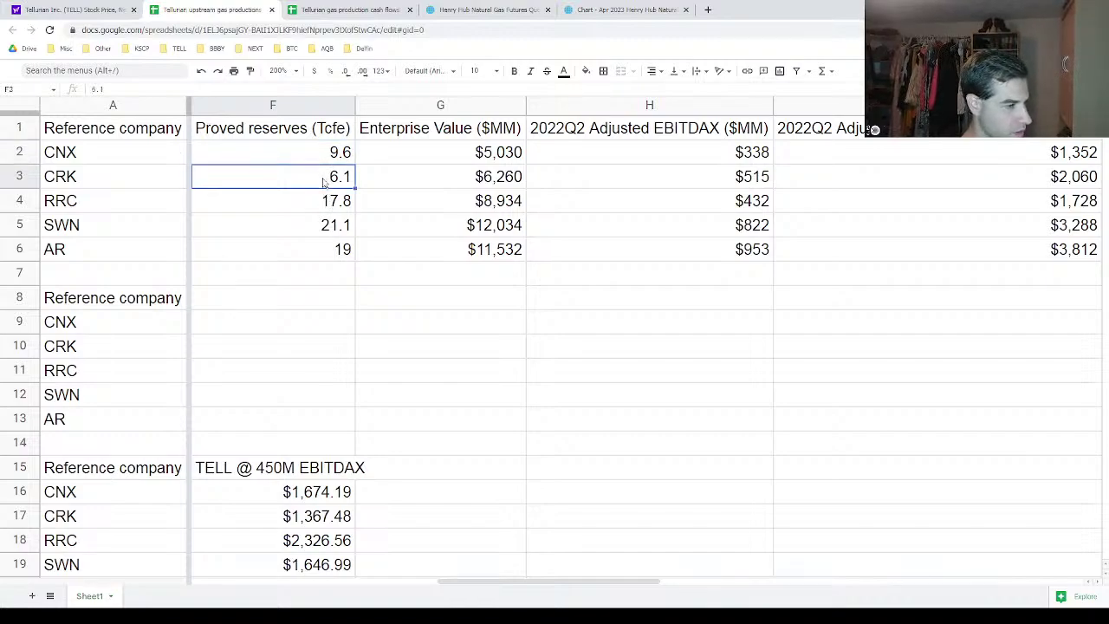
click(329, 230)
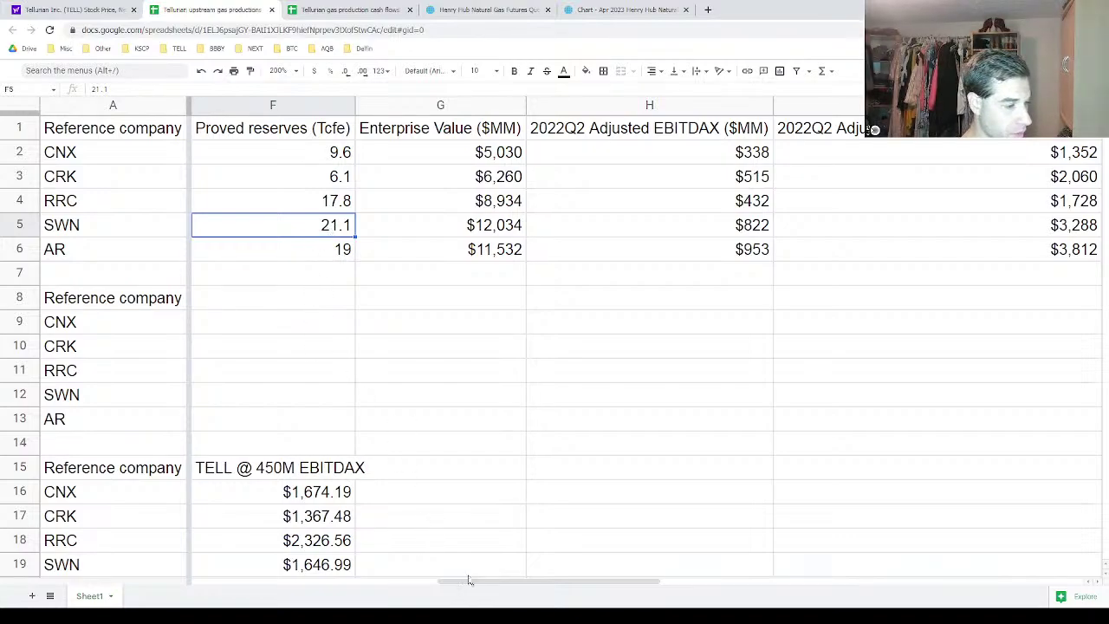
drag(469, 578, 209, 573)
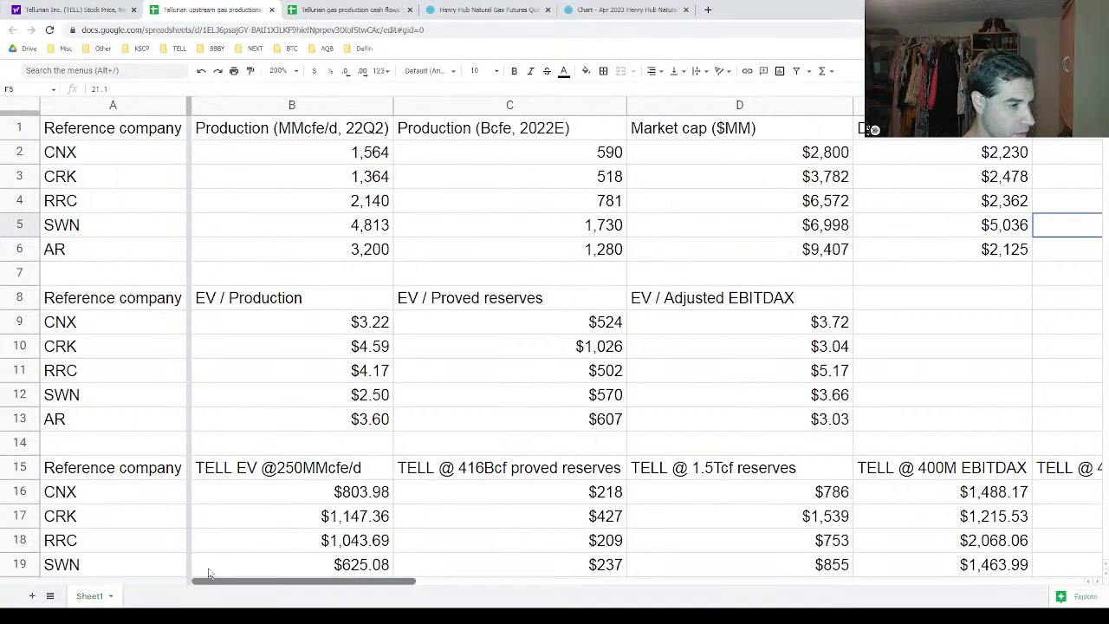
Examine the reference companies' EV / Proved reserves multiples in C9:C13 alongside the TELL @ 416Bcf proved reserves heading
click(605, 329)
scroll(672, 328, down, 2)
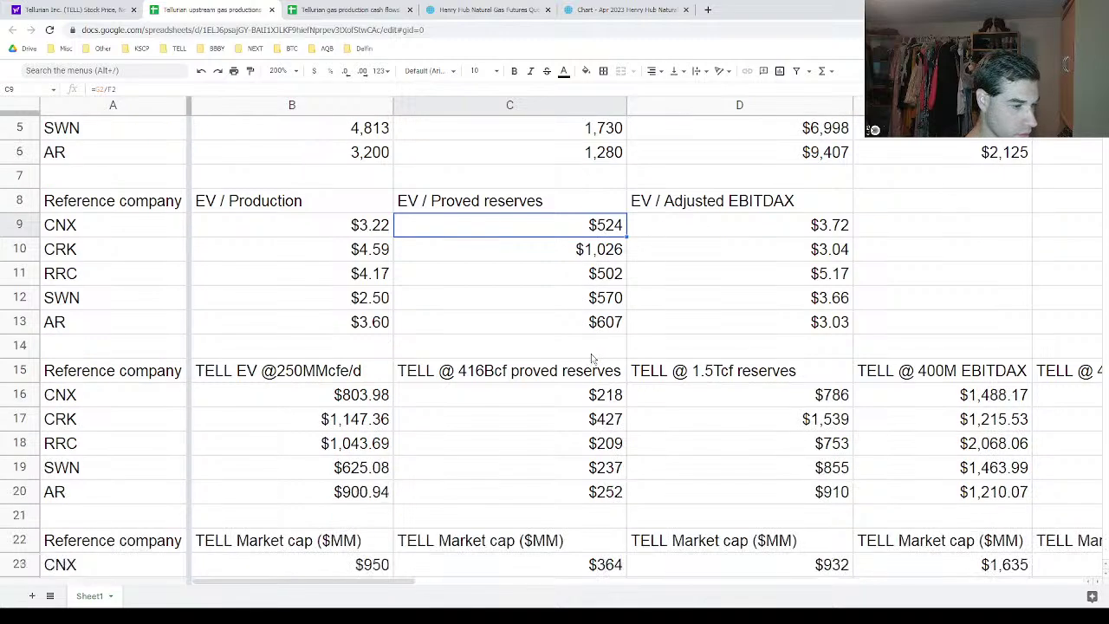
click(504, 373)
scroll(504, 377, up, 2)
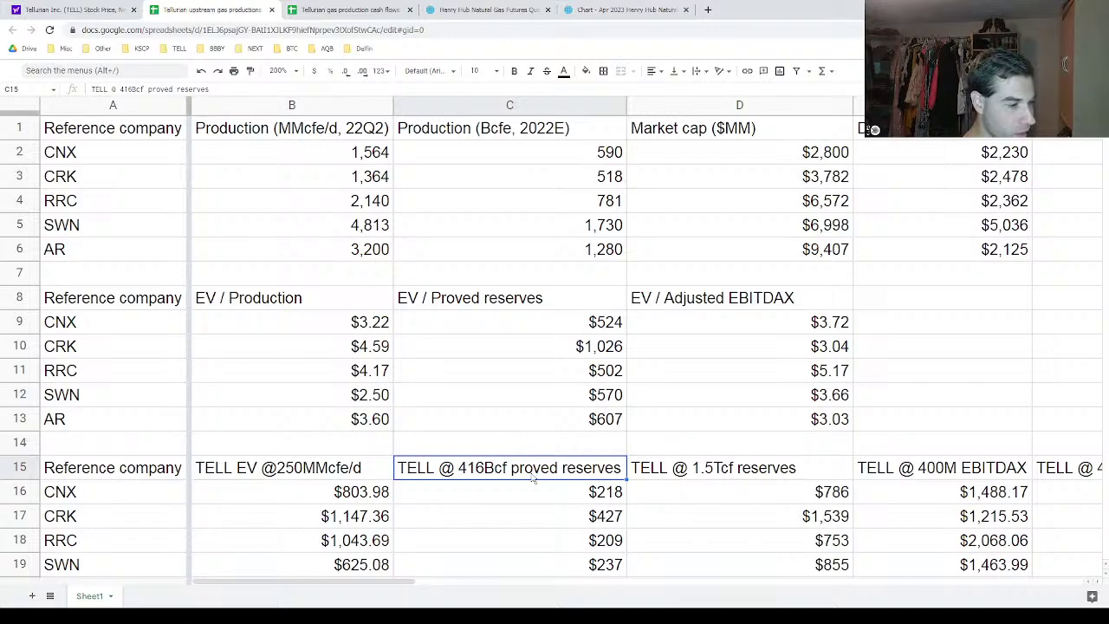
scroll(516, 531, down, 2)
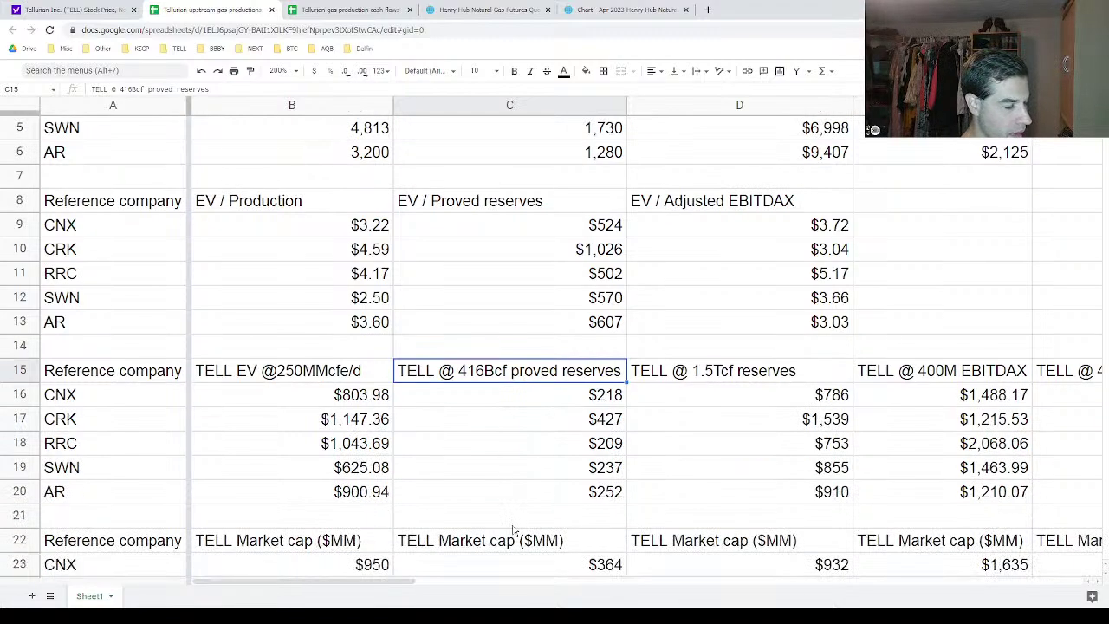
scroll(515, 531, up, 2)
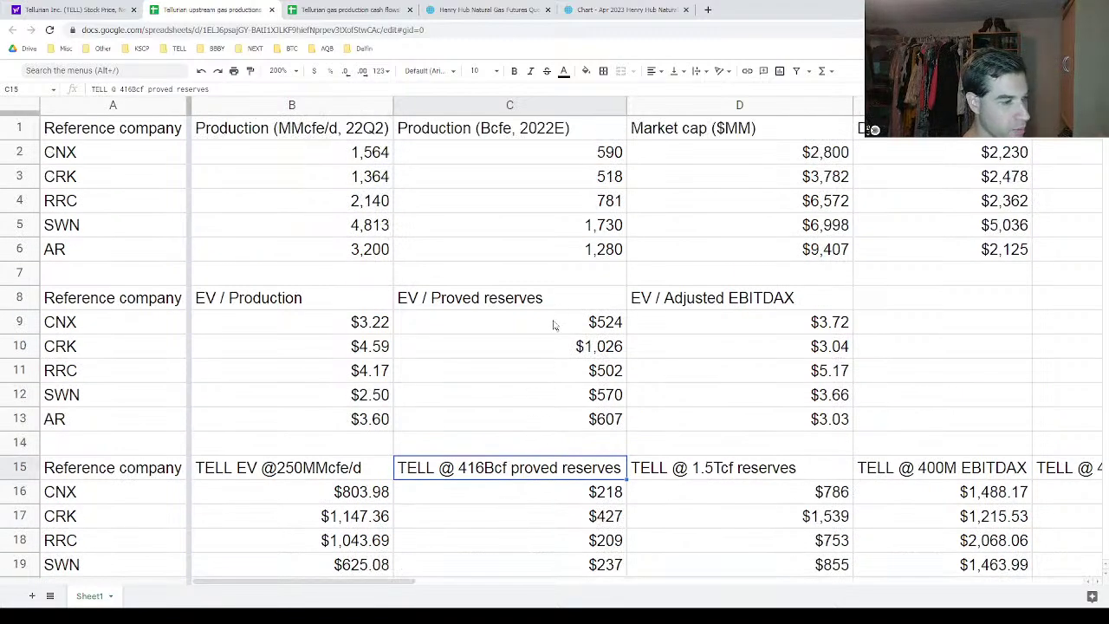
drag(555, 325, 547, 426)
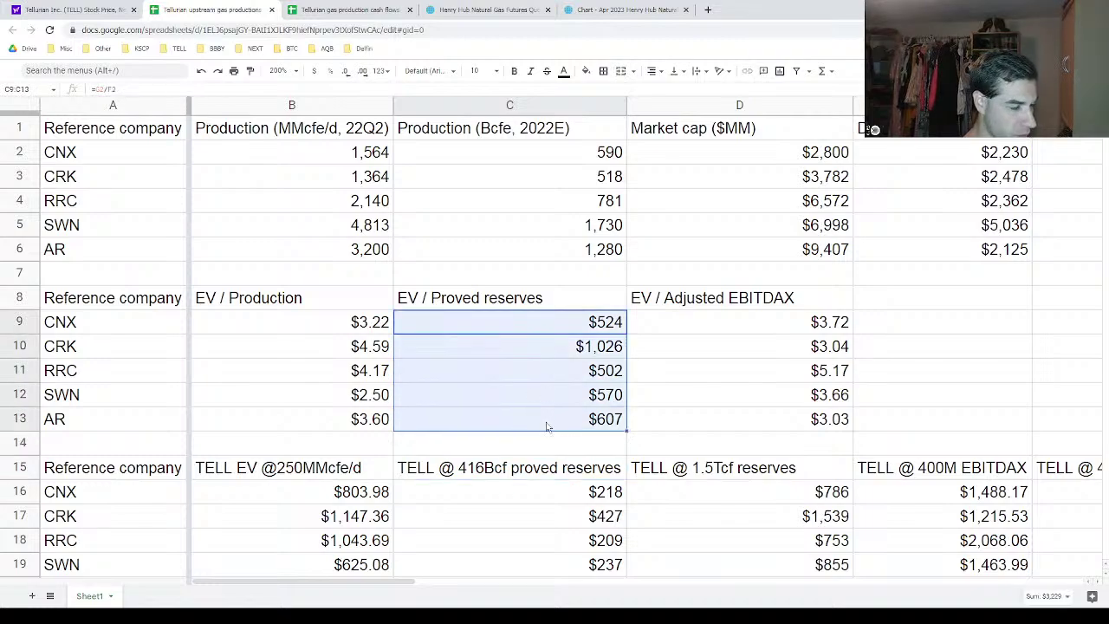
Examine the TELL @ 416Bcf proved reserves estimates in C16:C20 and their column heading
scroll(546, 426, down, 2)
scroll(547, 390, down, 1)
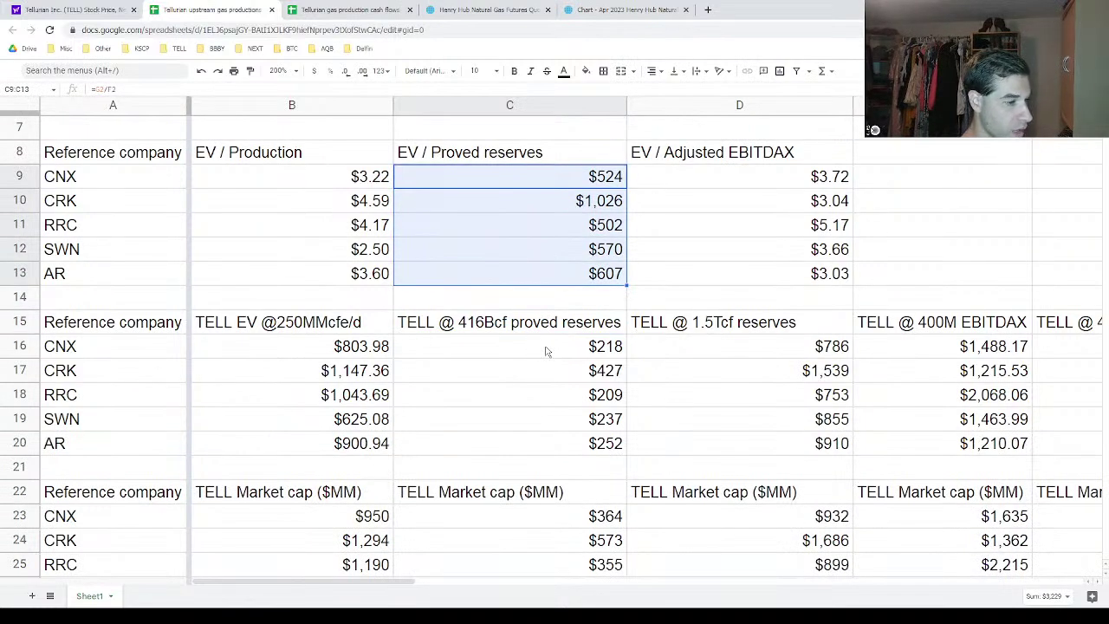
drag(546, 351, 553, 449)
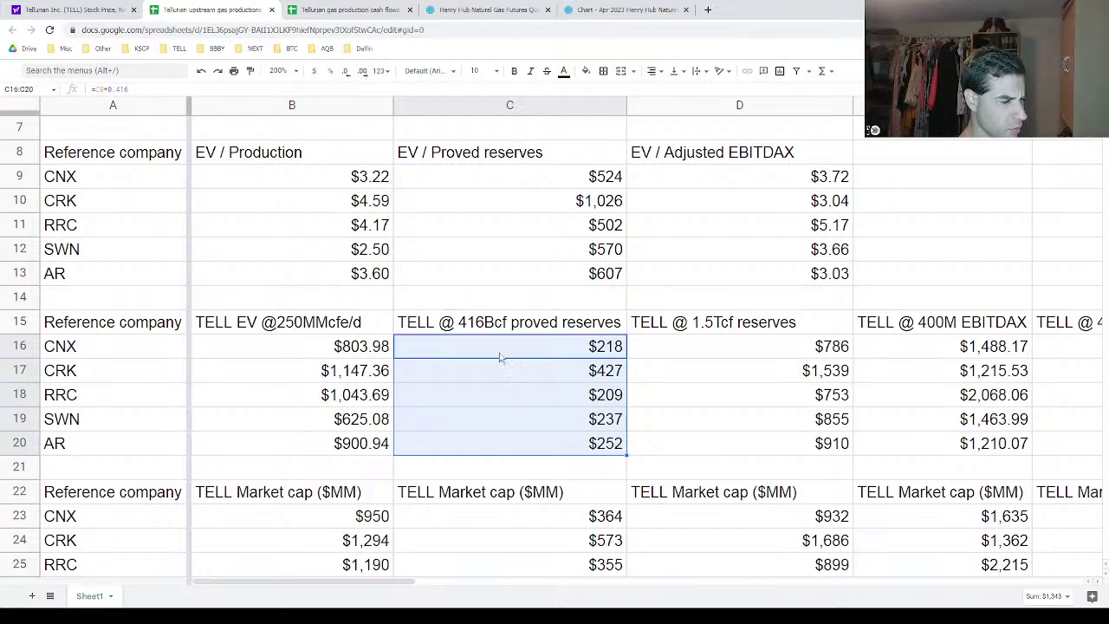
click(475, 333)
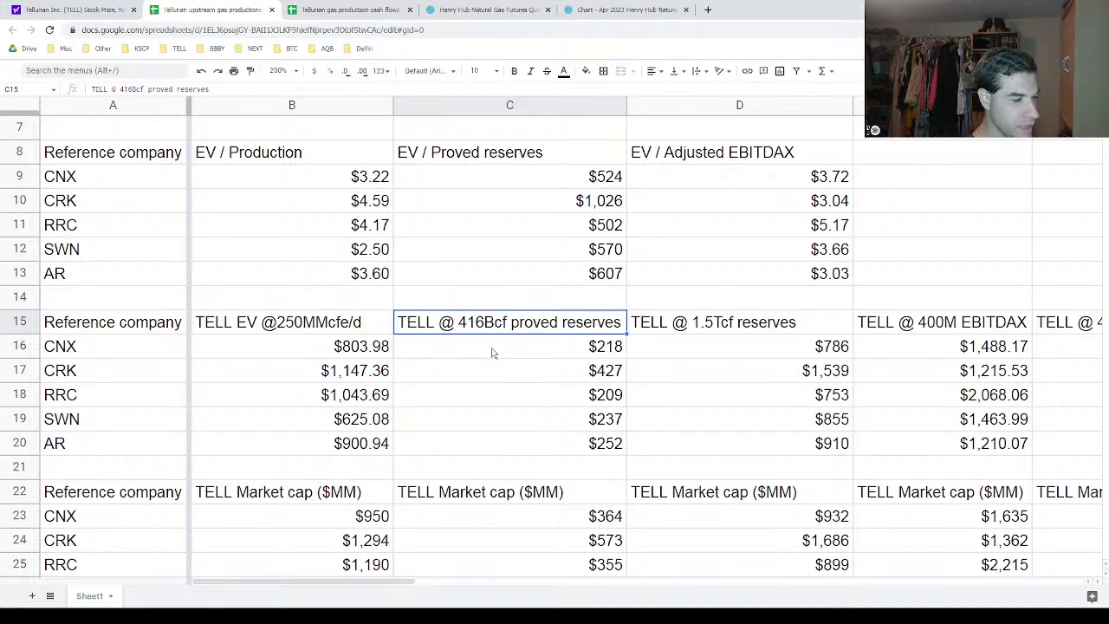
Examine the proved-reserves-based TELL market cap estimates in C23:C27, comparing them with the valuations above
scroll(492, 353, down, 1)
scroll(492, 352, down, 2)
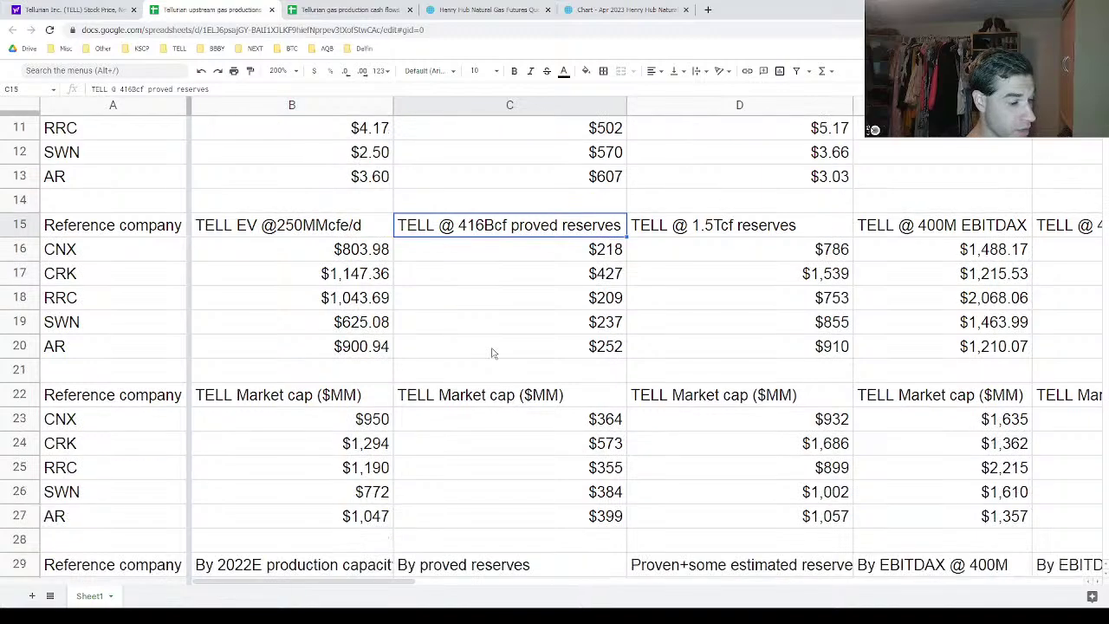
scroll(491, 352, down, 2)
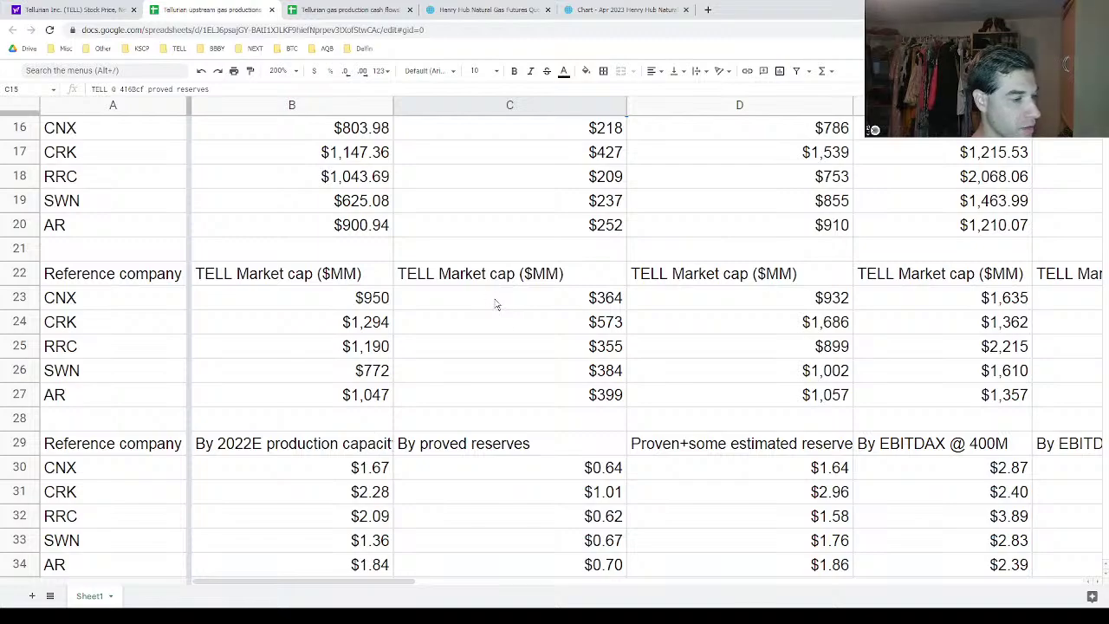
scroll(502, 318, up, 1)
scroll(524, 316, down, 1)
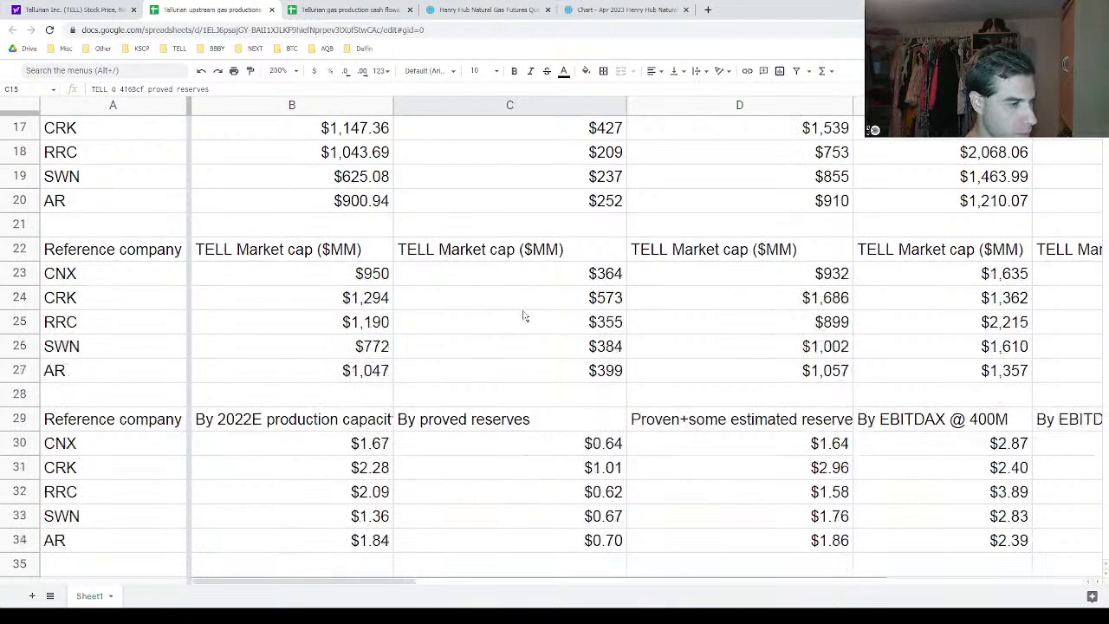
drag(530, 275, 542, 374)
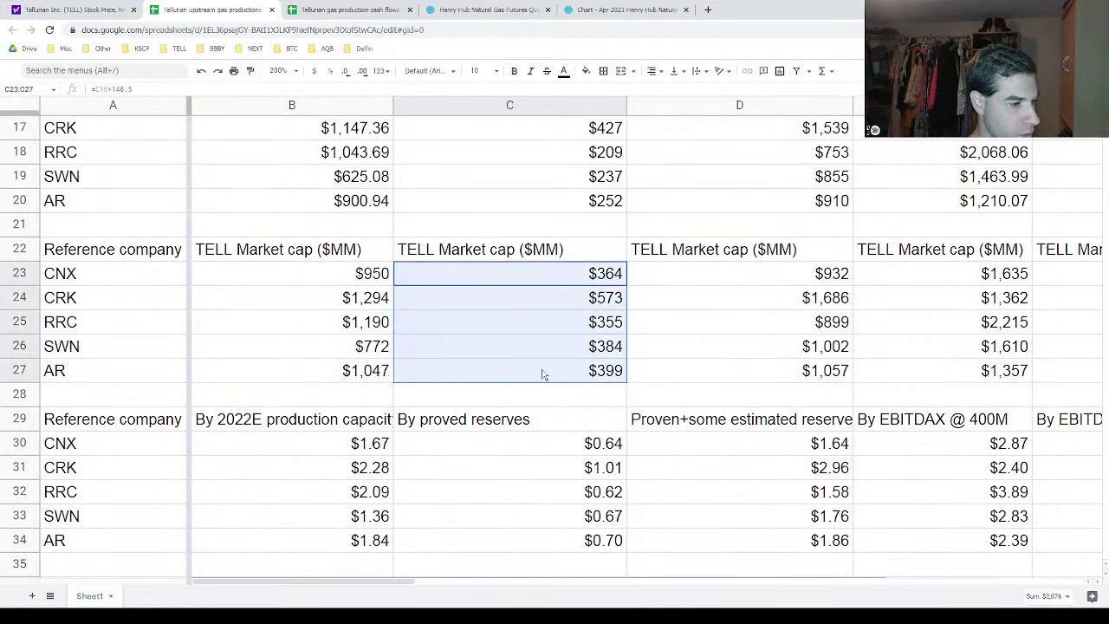
scroll(543, 375, up, 2)
scroll(542, 373, down, 1)
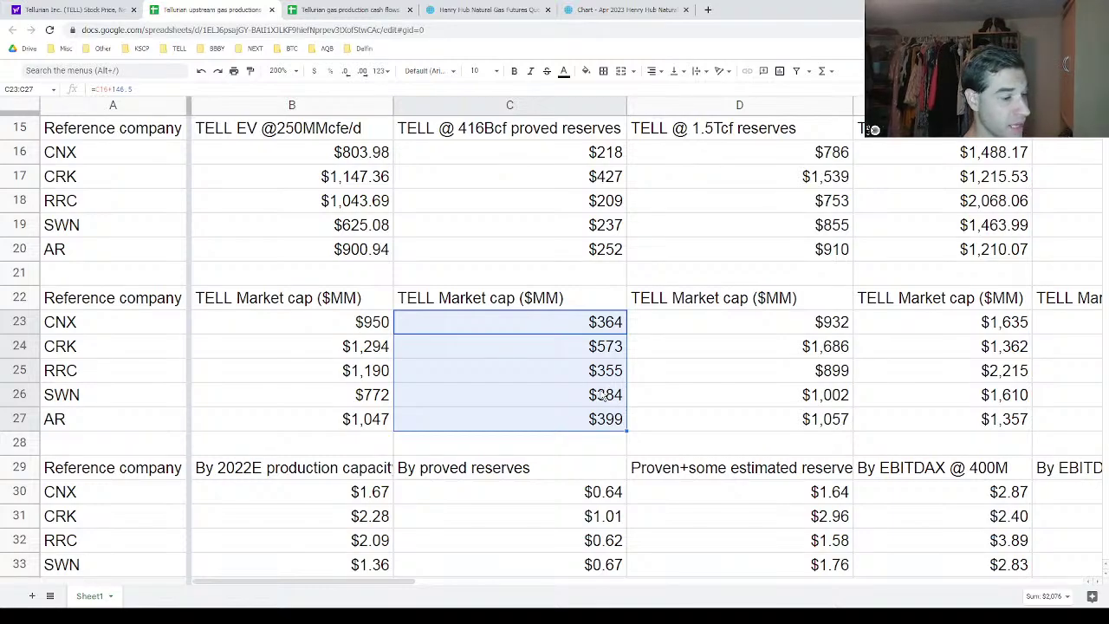
Examine the TELL share price estimates by proved reserves in C30:C34, then return to the reference company data
scroll(598, 395, down, 1)
scroll(583, 388, down, 1)
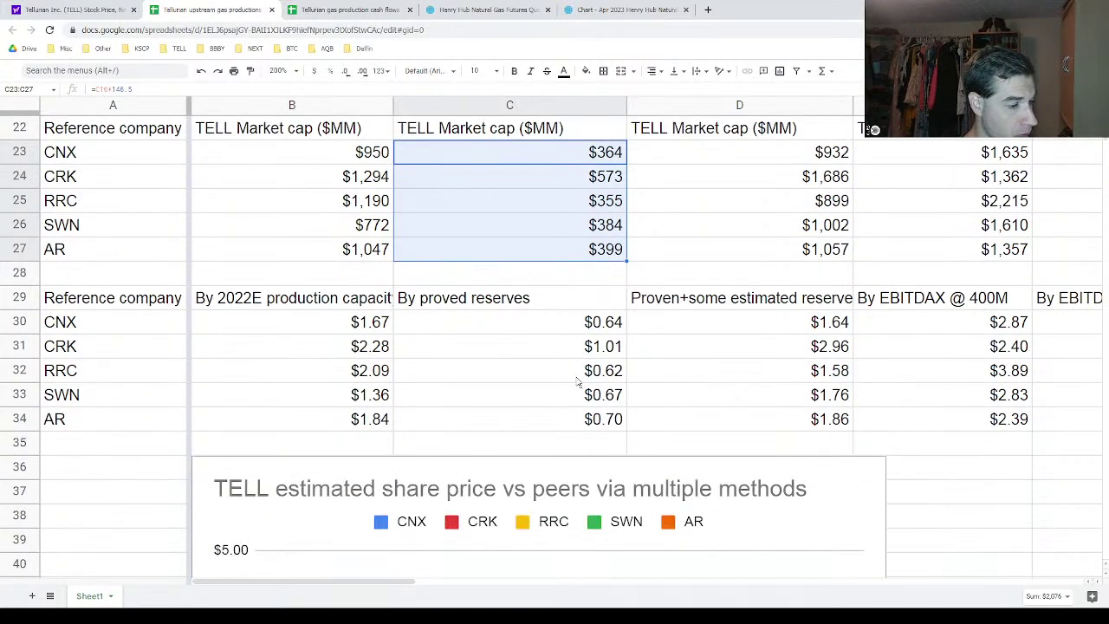
drag(583, 323, 585, 428)
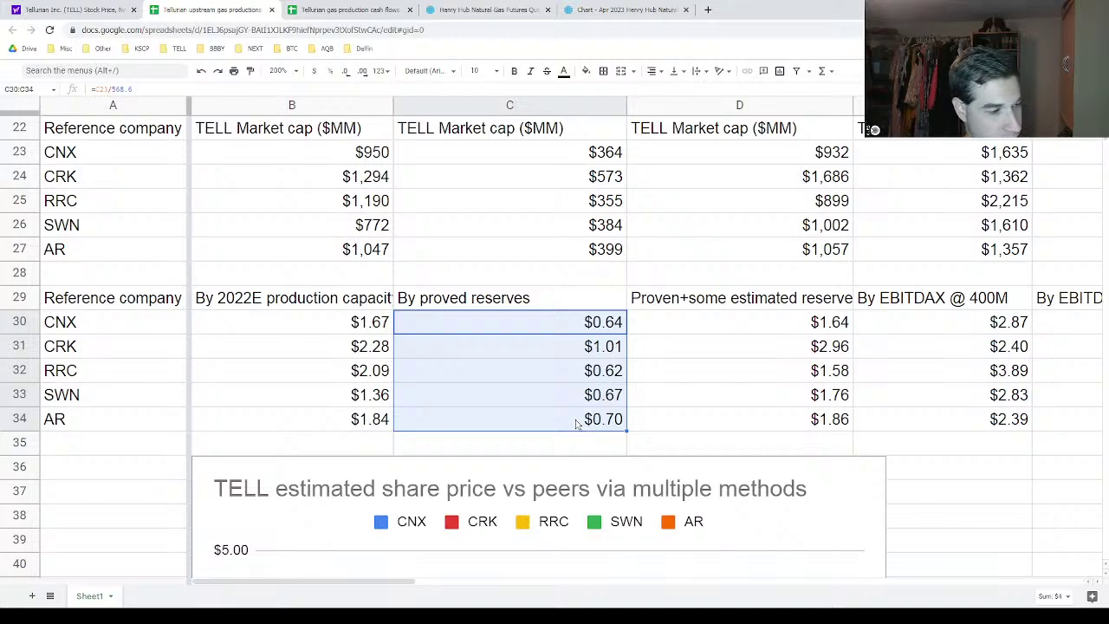
scroll(575, 422, up, 5)
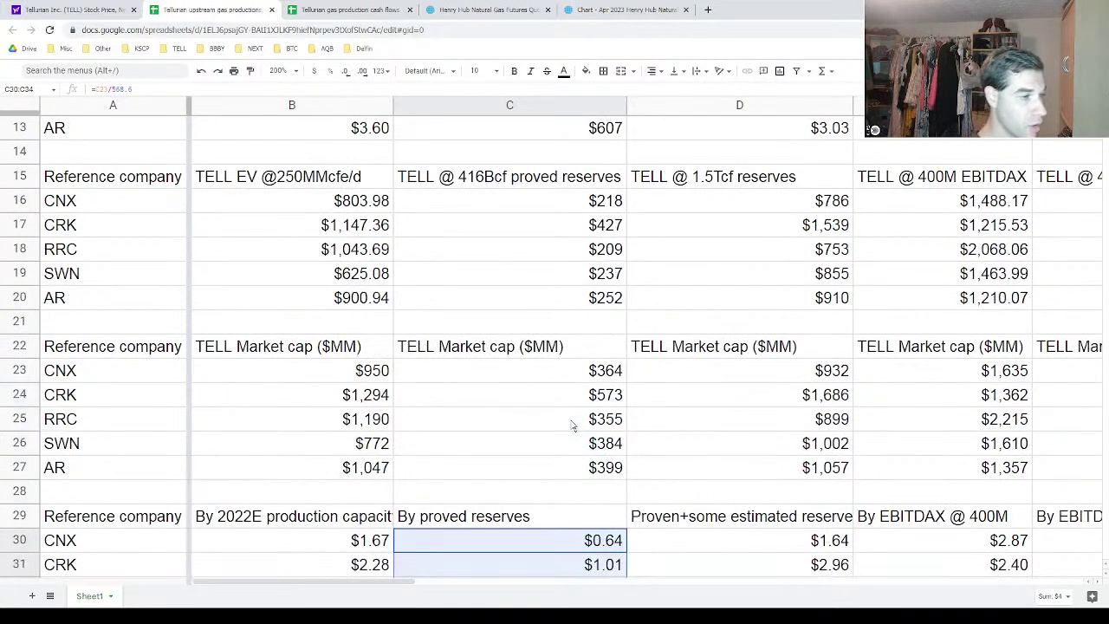
scroll(561, 425, up, 2)
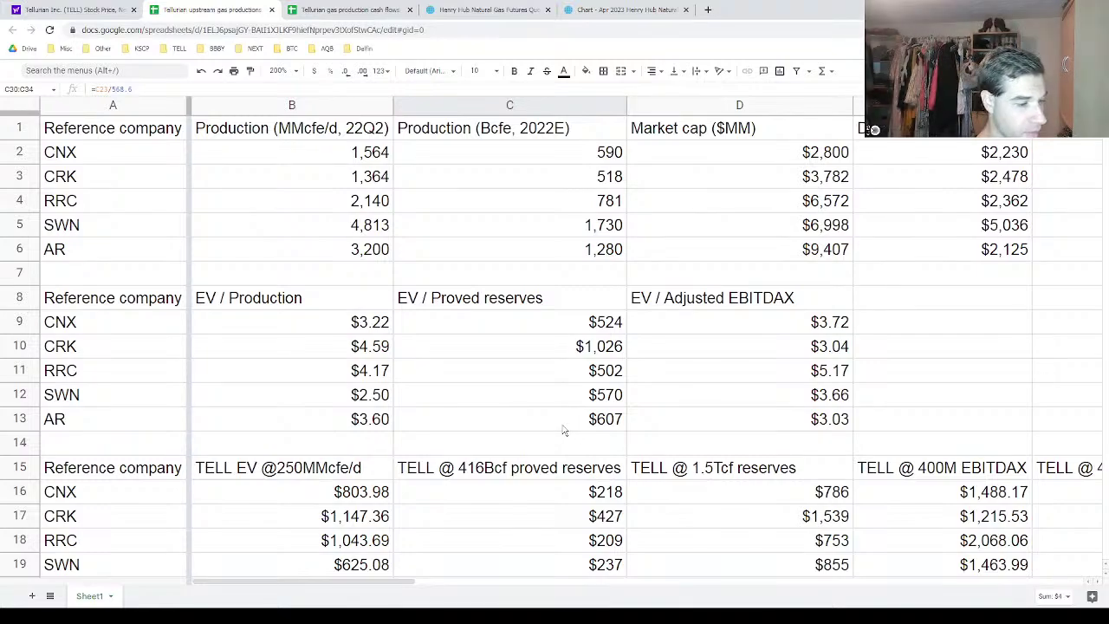
Open Tellurian's bookmarked Jul2022 presentation in a new browser tab
click(708, 9)
click(180, 49)
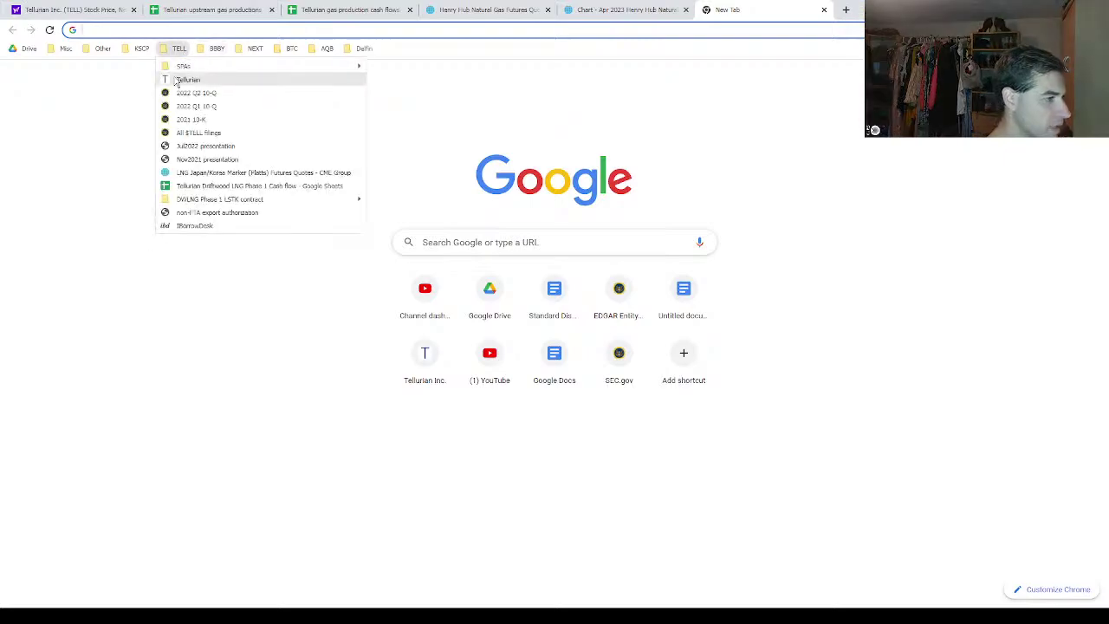
click(223, 147)
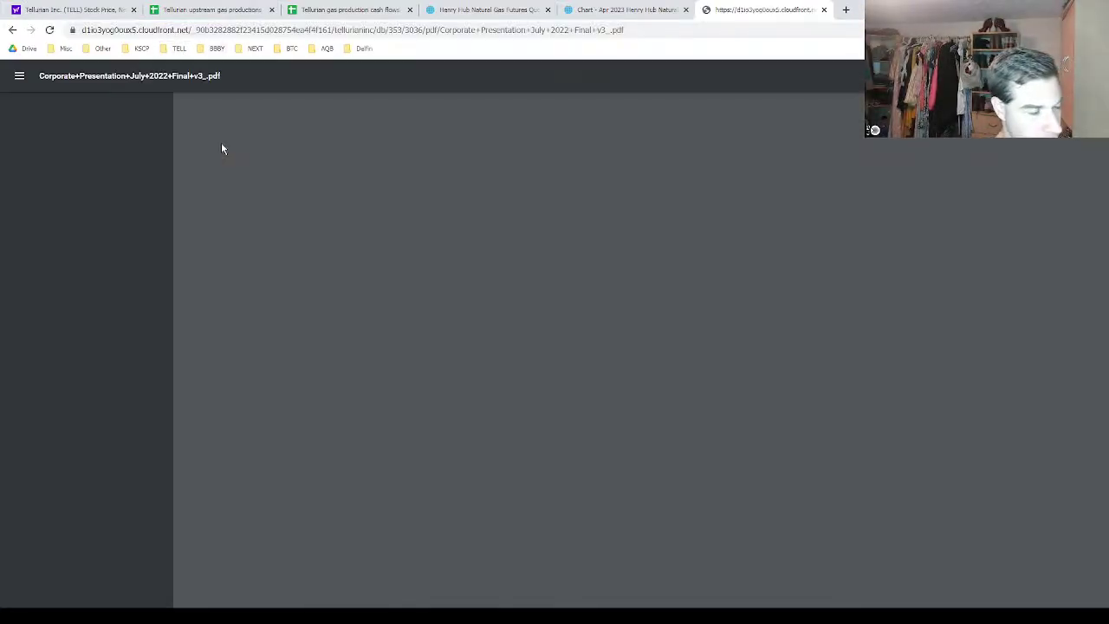
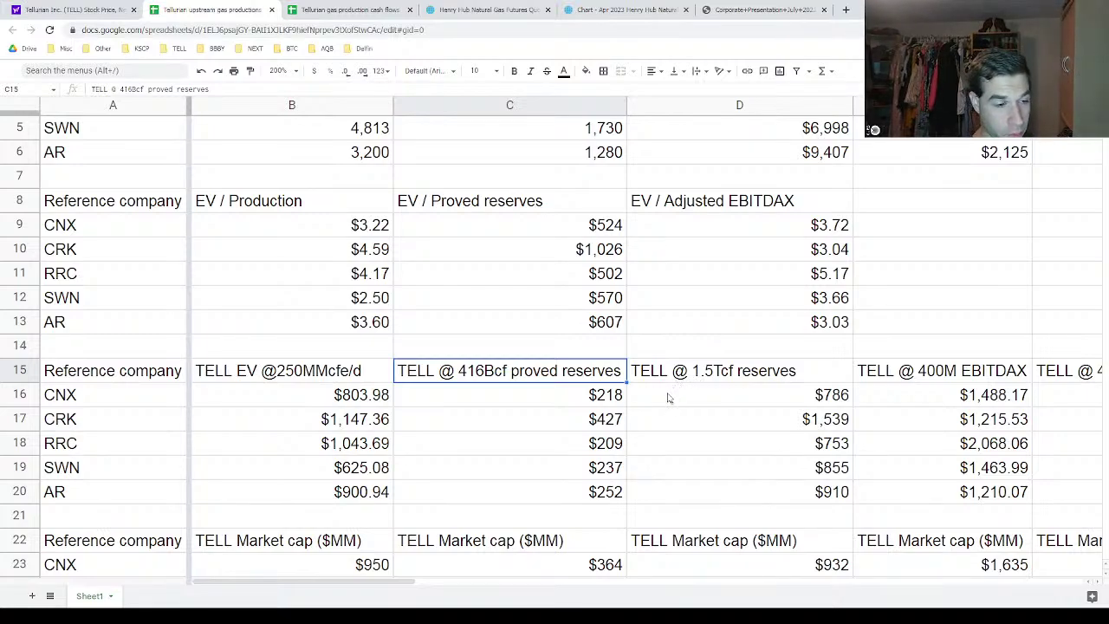
Examine the TELL @ 1.5Tcf reserves valuation for CNX and the corresponding market cap estimates in D23:D27
click(695, 395)
scroll(700, 390, down, 3)
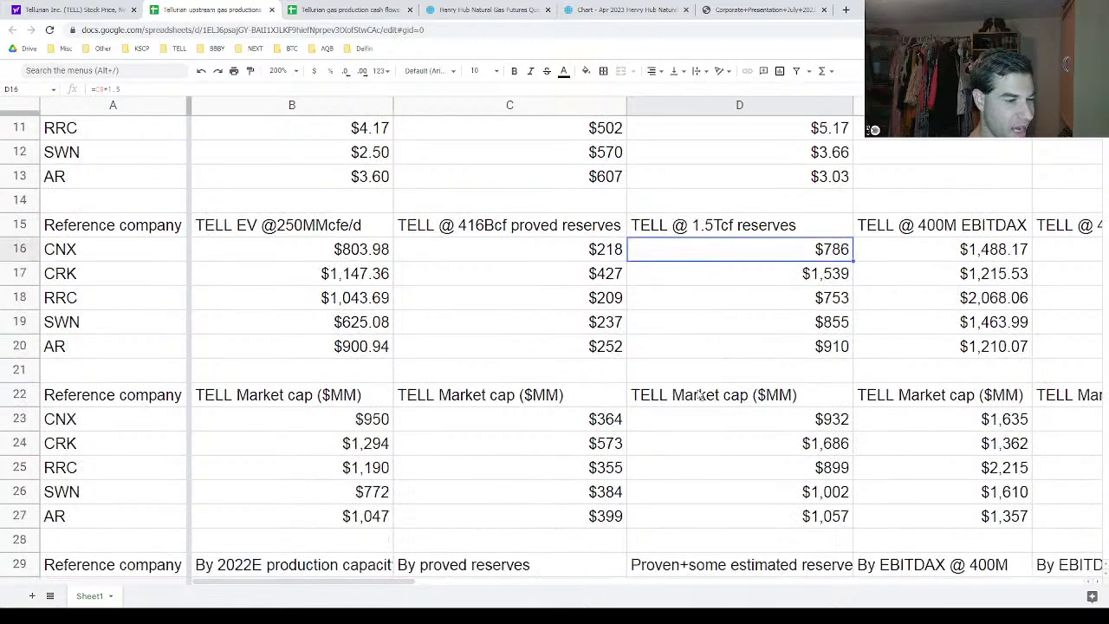
drag(727, 350, 727, 443)
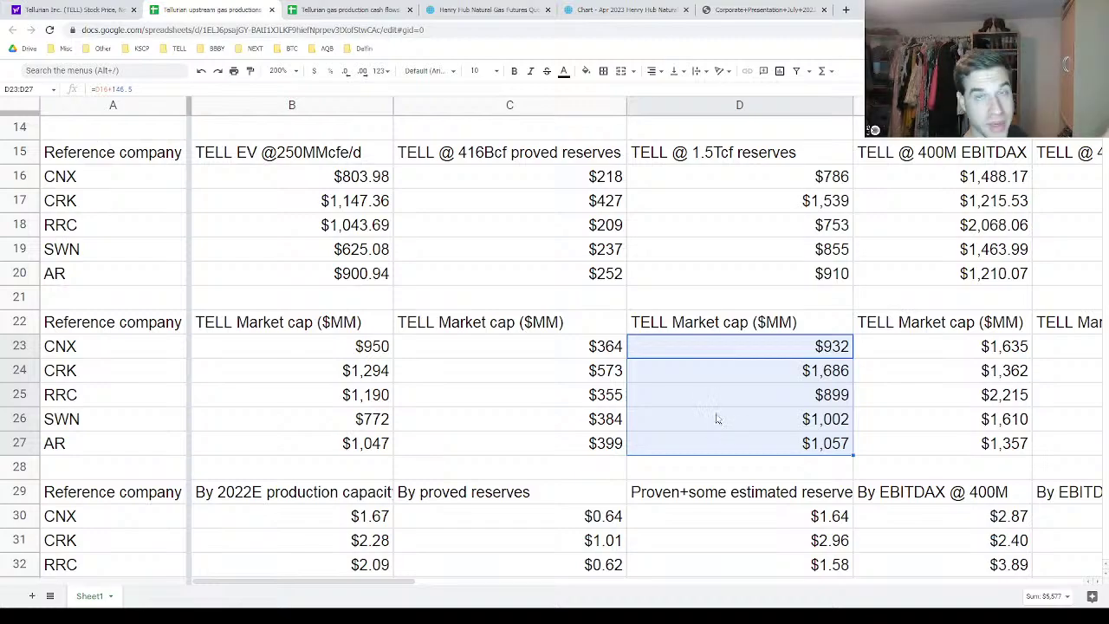
Examine the TELL share price estimates by proven plus some estimated reserves in D30:D34
scroll(717, 419, down, 3)
scroll(717, 420, up, 2)
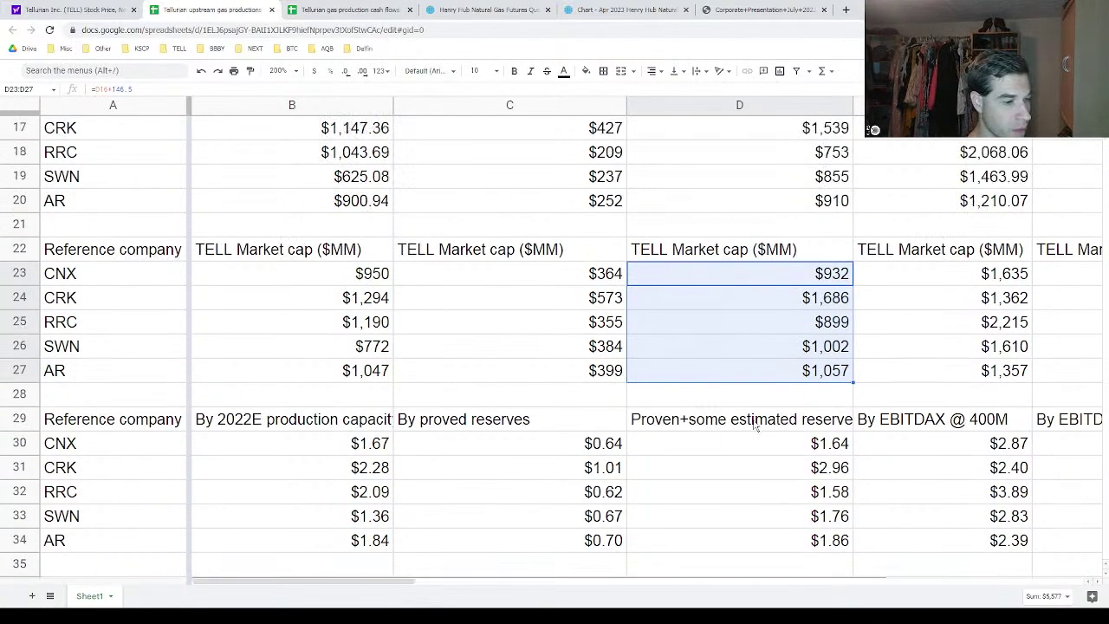
scroll(753, 401, down, 1)
drag(763, 374, 766, 468)
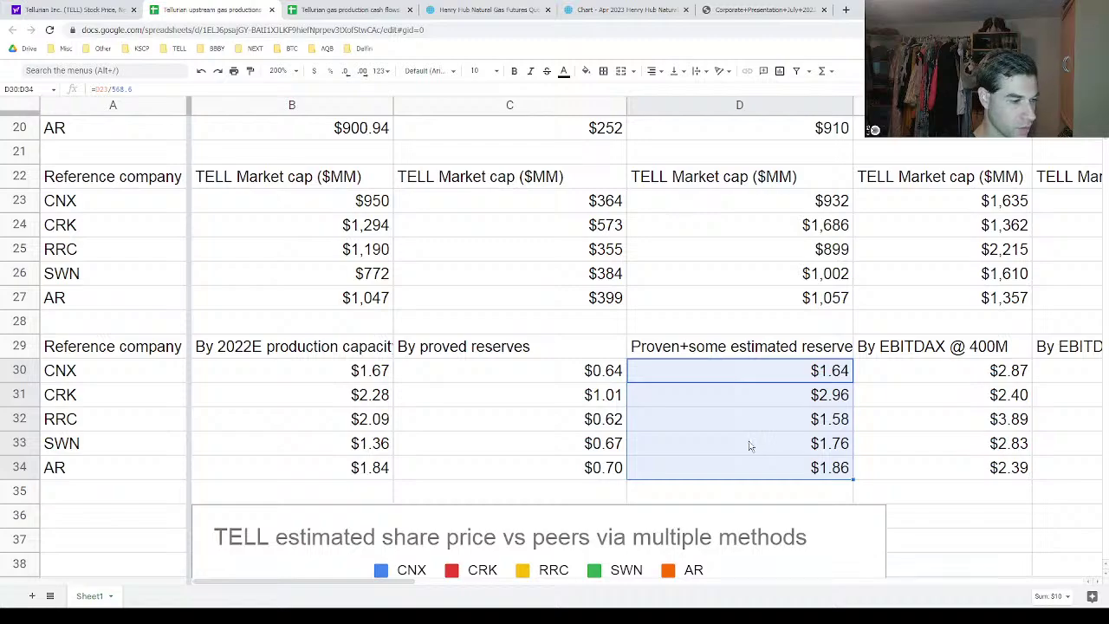
Examine the reference companies' 2022Q2 Adjusted EBITDAX figures in H2:H6 and the adjusted EBITDAX column beside them
scroll(751, 451, up, 6)
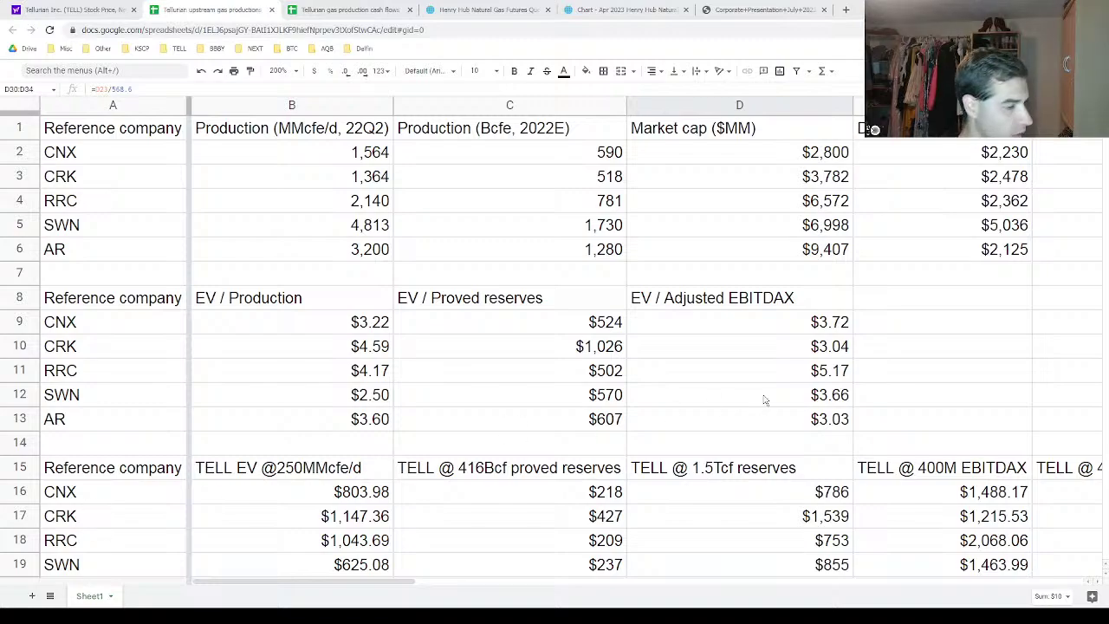
drag(378, 578, 594, 587)
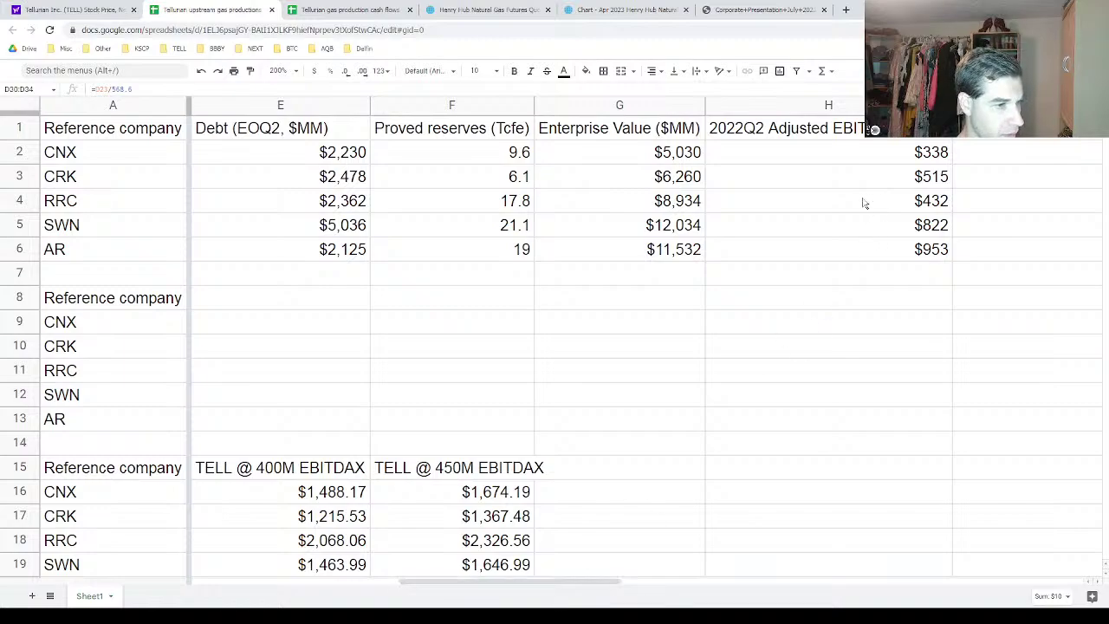
click(856, 130)
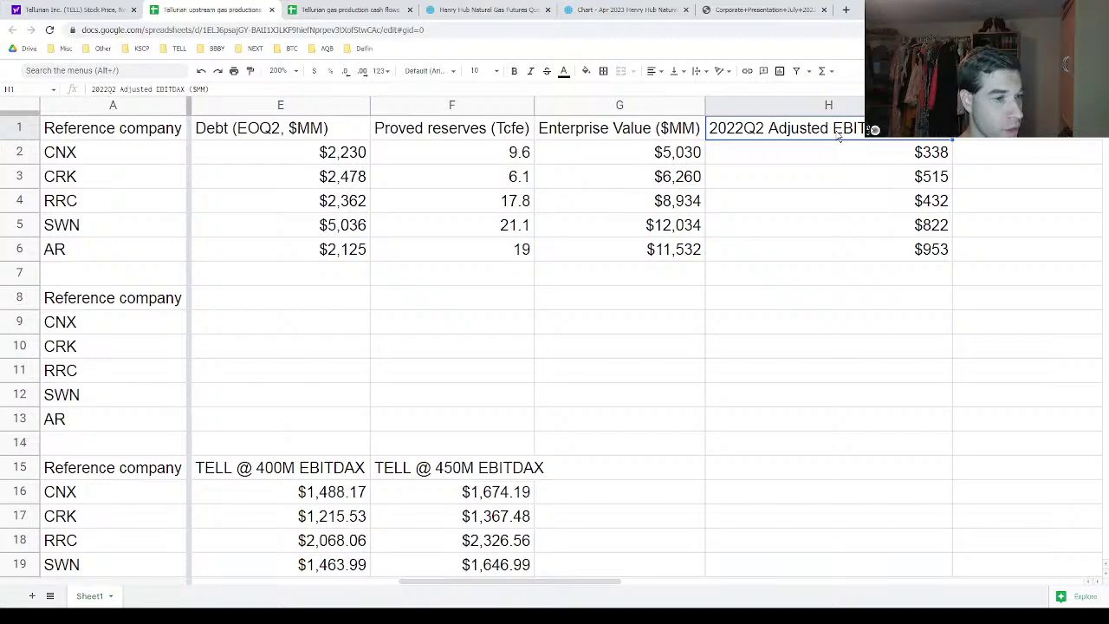
drag(858, 157, 853, 254)
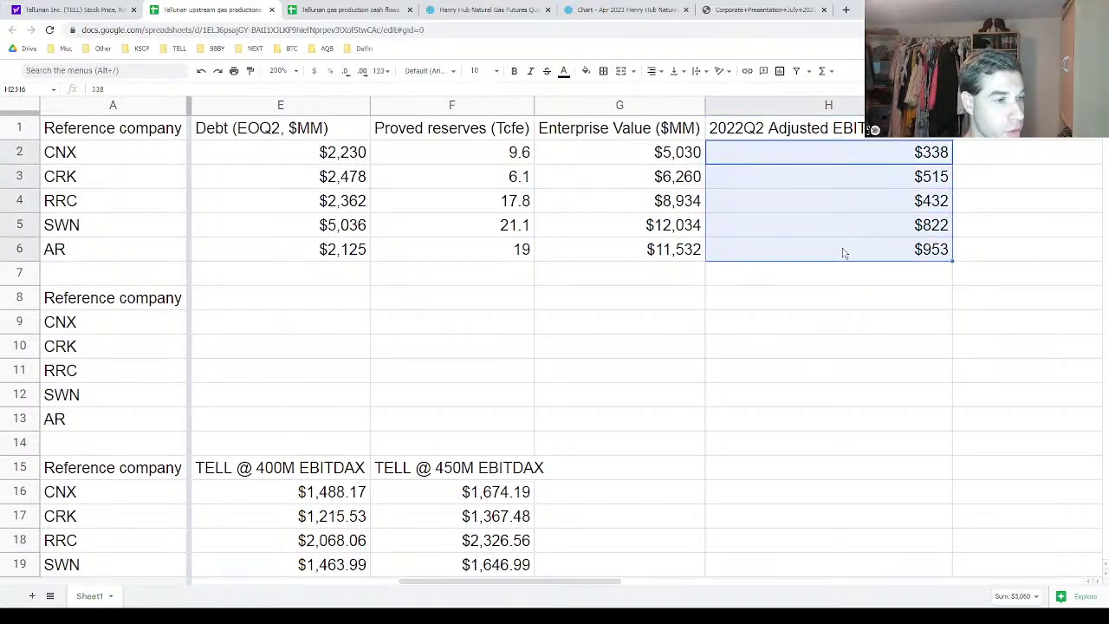
drag(541, 586, 583, 586)
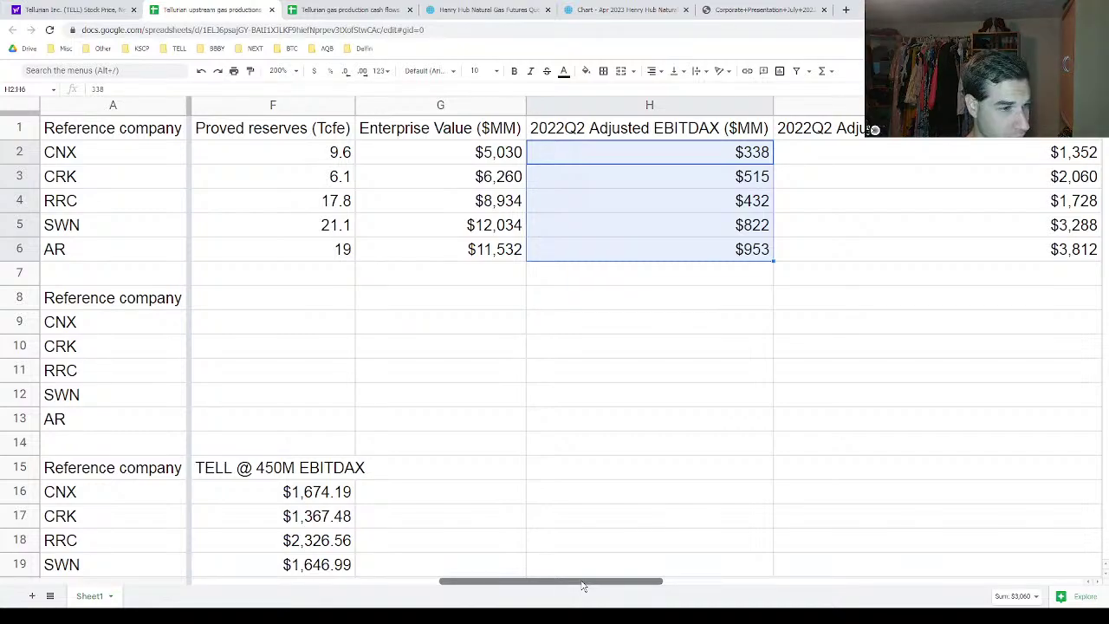
drag(583, 587, 530, 564)
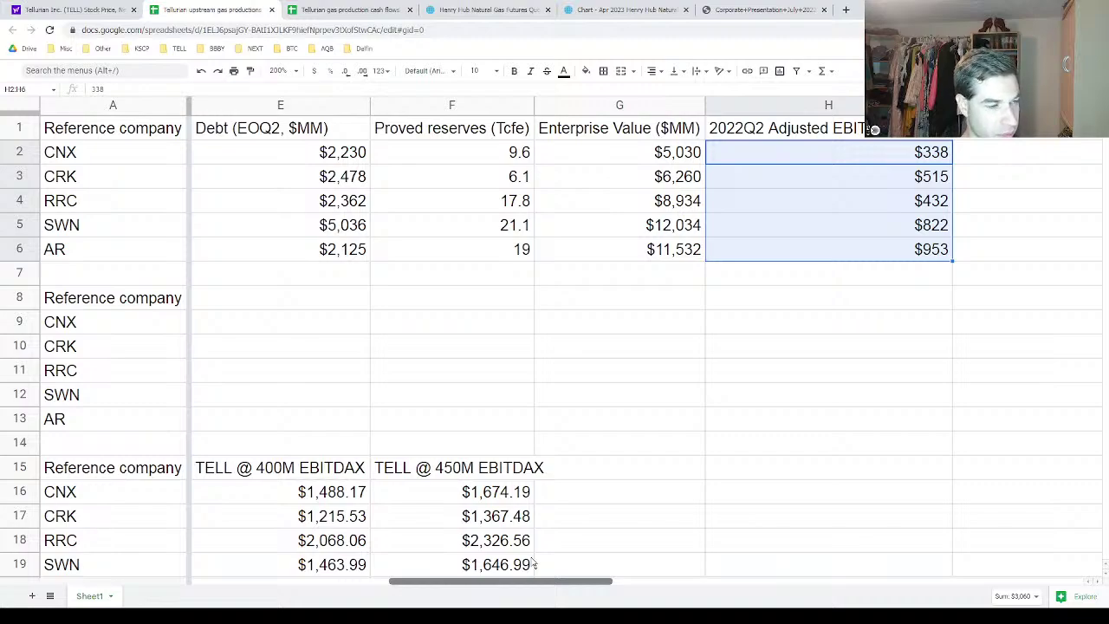
Examine the TELL @ 400M EBITDAX valuation estimates in E16:E20
drag(533, 564, 423, 566)
scroll(445, 544, down, 2)
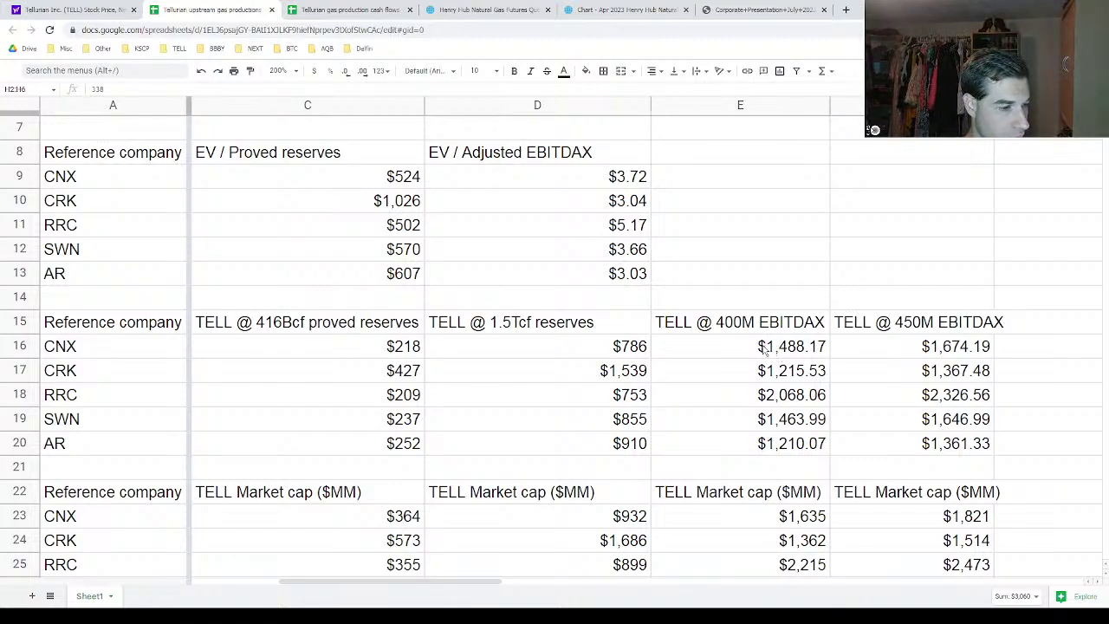
drag(765, 349, 782, 448)
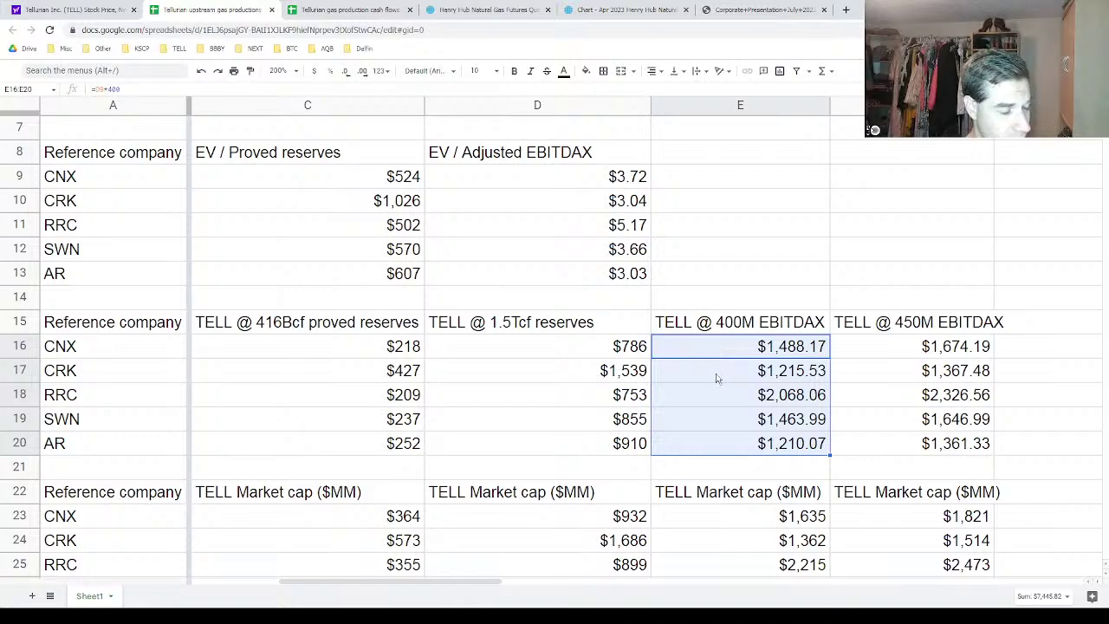
Compare the EBITDAX-based TELL market cap and share price estimates for each reference company
scroll(720, 351, down, 2)
scroll(719, 350, down, 3)
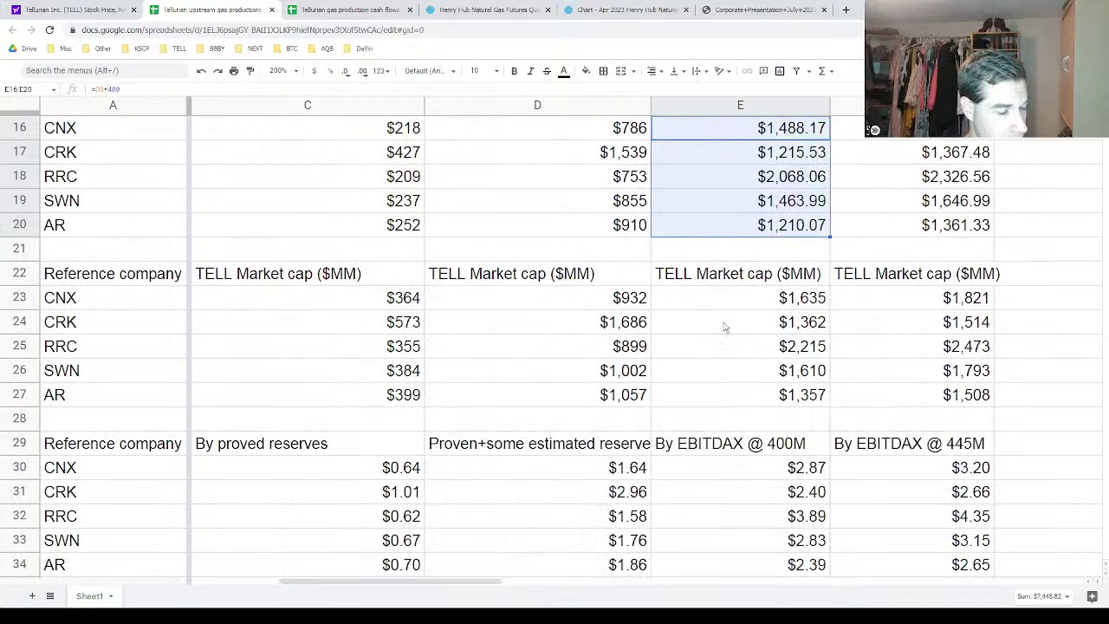
scroll(725, 318, up, 2)
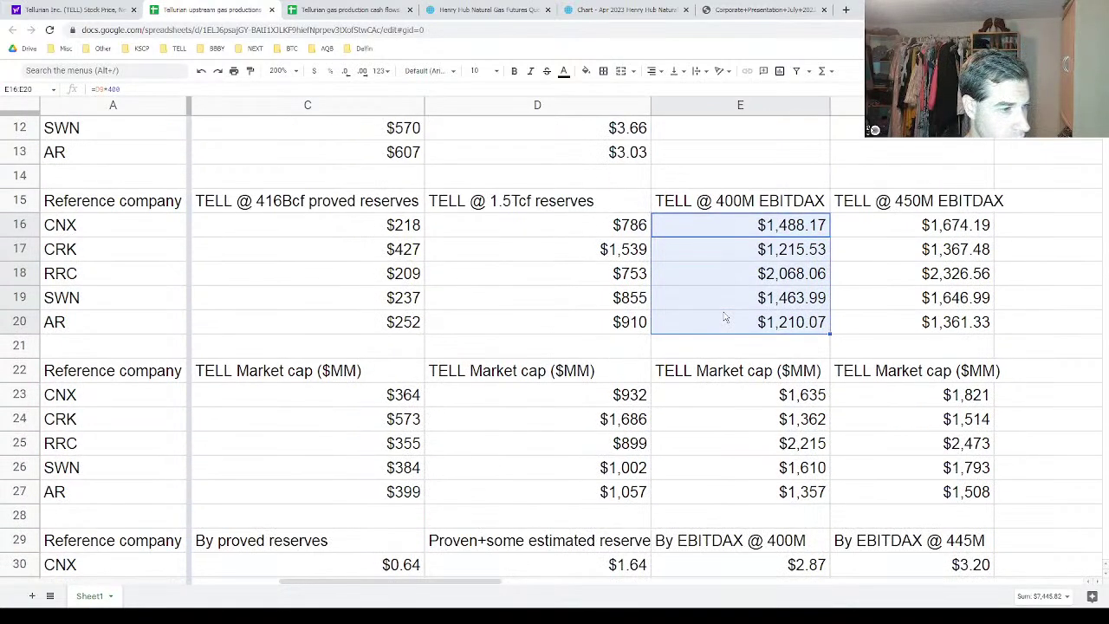
scroll(725, 318, down, 3)
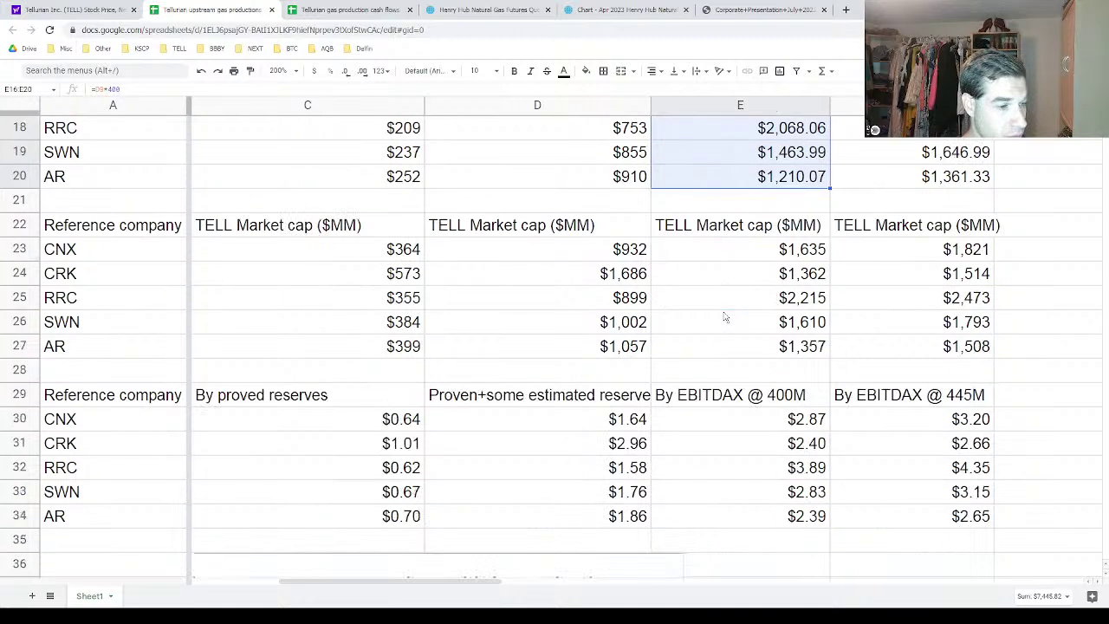
Examine the TELL share price estimates by EBITDAX @ 400M in E30:E34, including the RRC-based one
scroll(750, 277, down, 2)
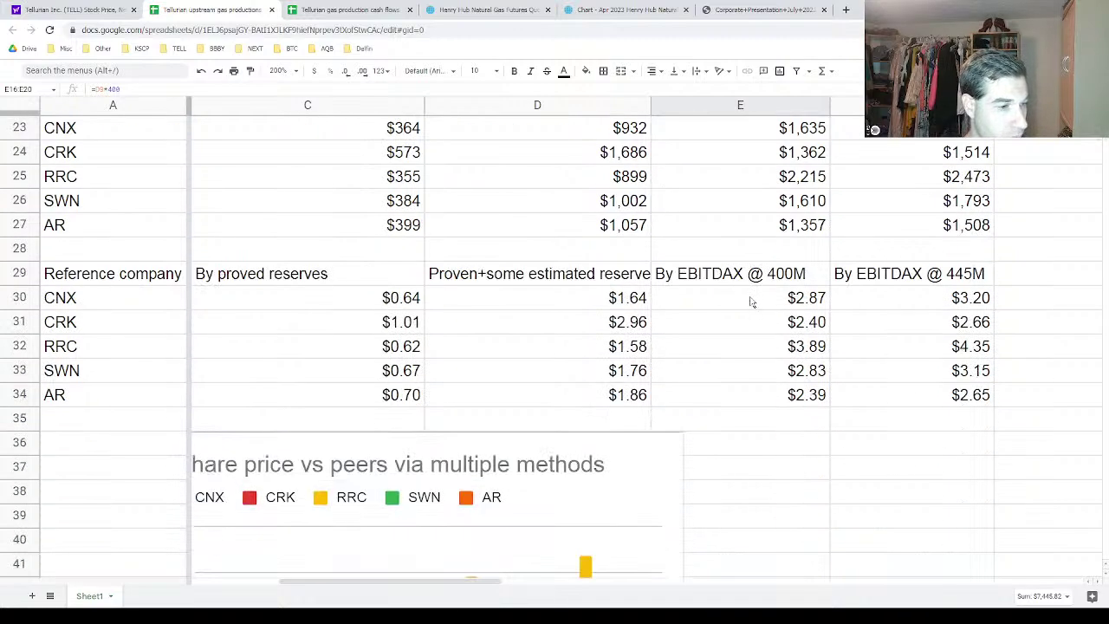
drag(751, 302, 763, 398)
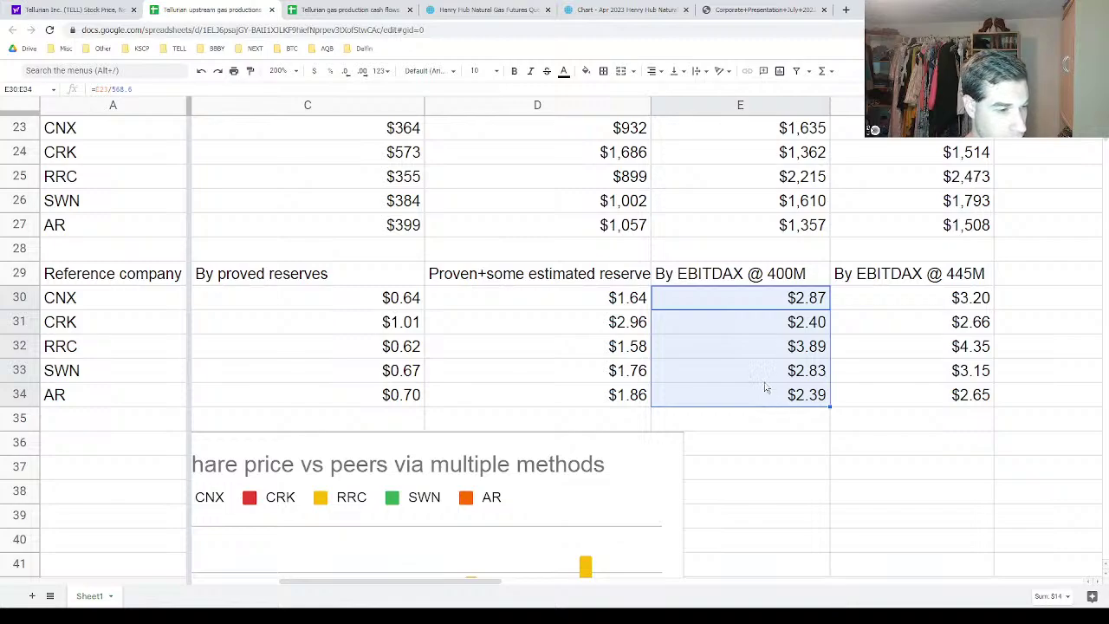
click(770, 348)
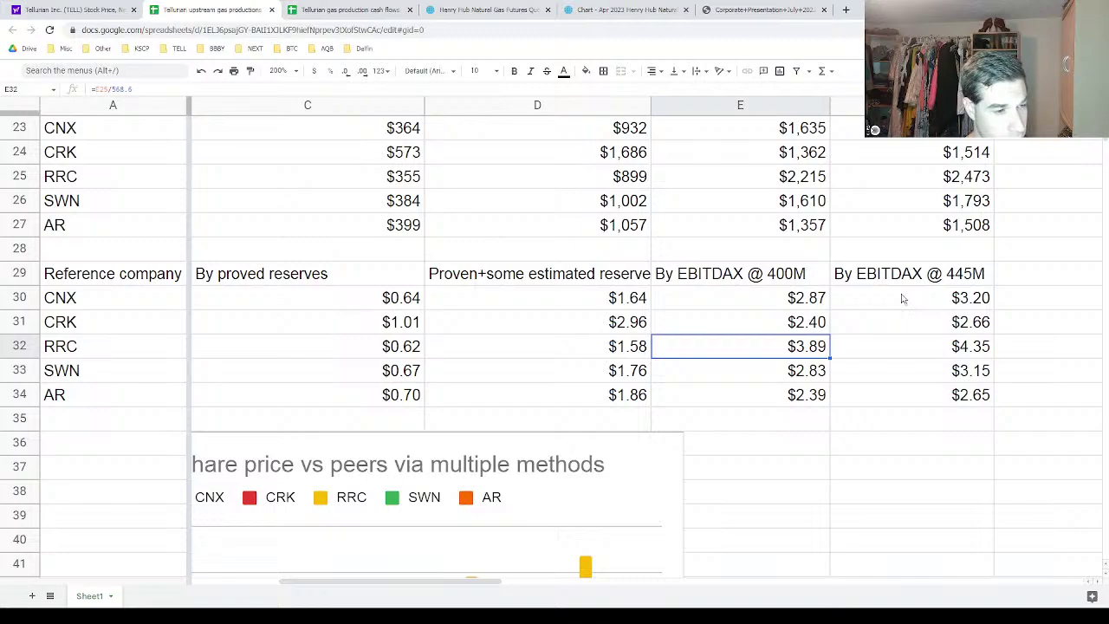
Correct the share price column header in F29 to "By EBITDAX @ 450M"
scroll(903, 304, up, 2)
scroll(903, 307, up, 1)
scroll(918, 346, down, 3)
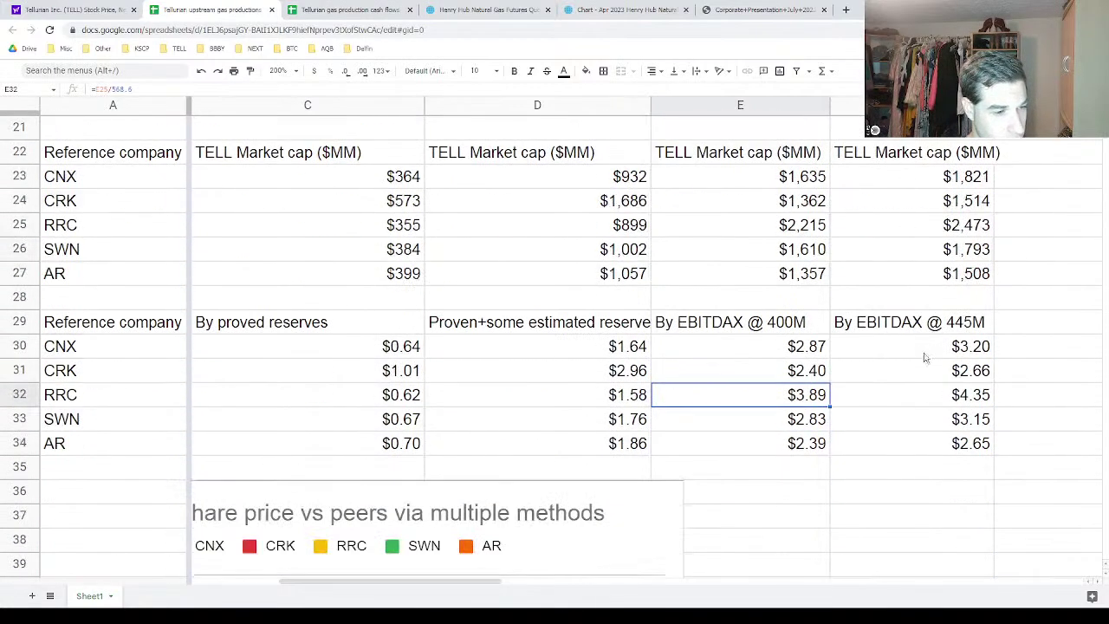
double_click(960, 322)
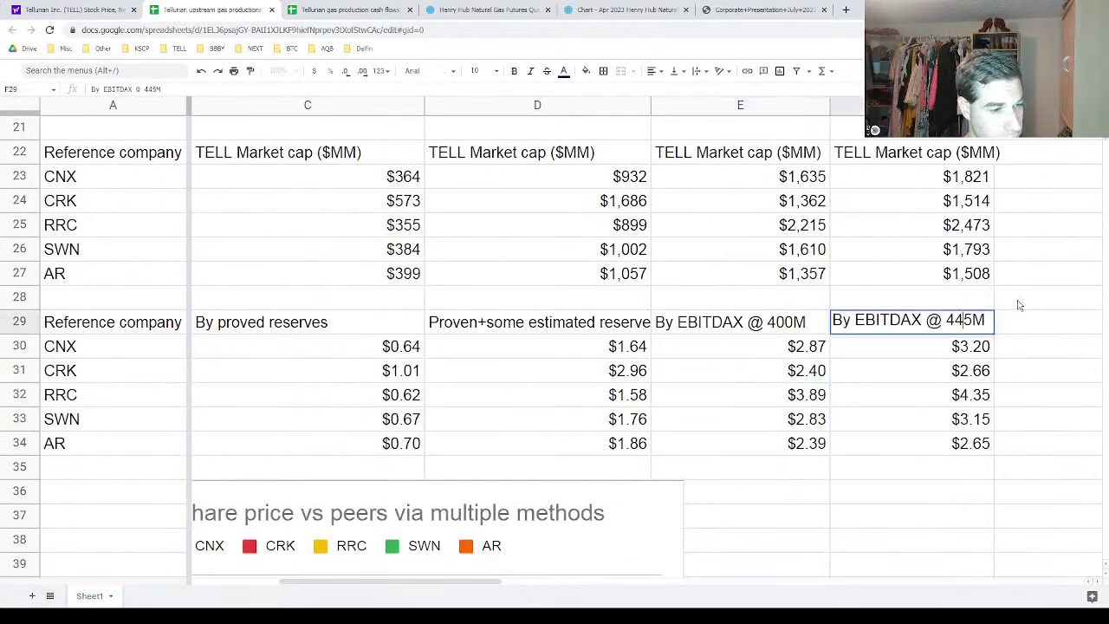
key(BackSpace)
key(Right)
text(0)
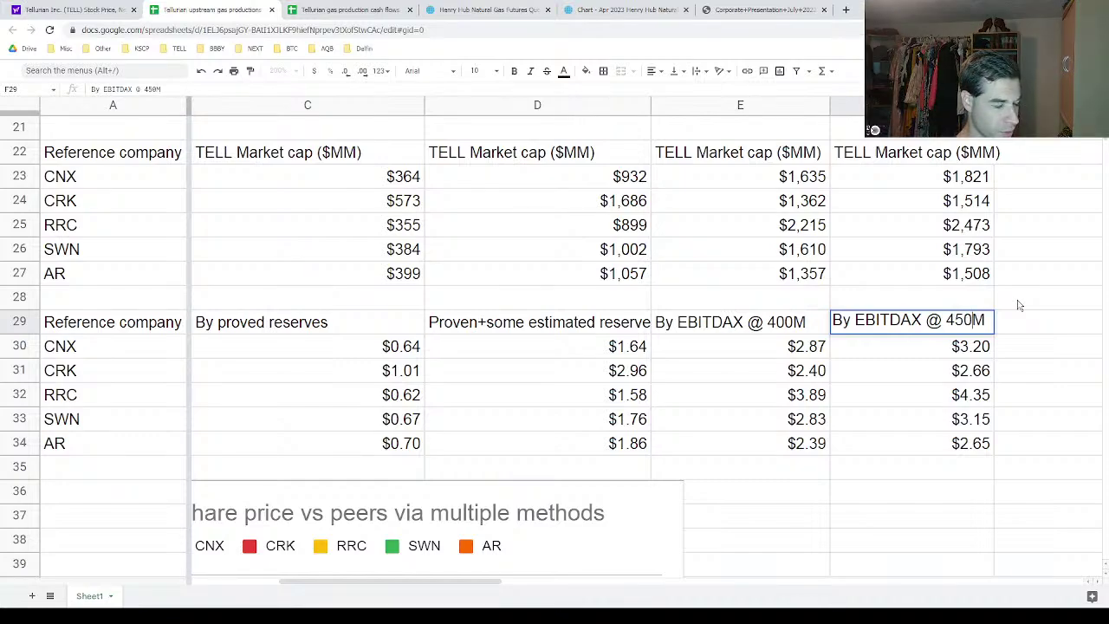
key(Return)
key(Up)
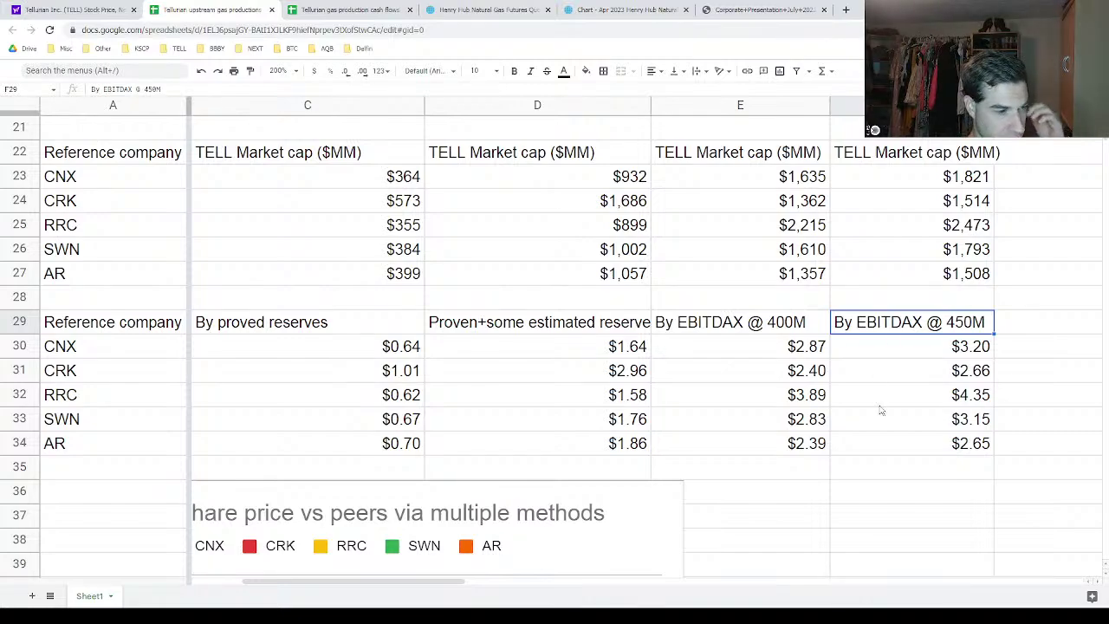
Compare the peer valuation chart with the share price estimates in column F, focusing on the CRK-based one
scroll(852, 442, down, 3)
scroll(845, 443, down, 2)
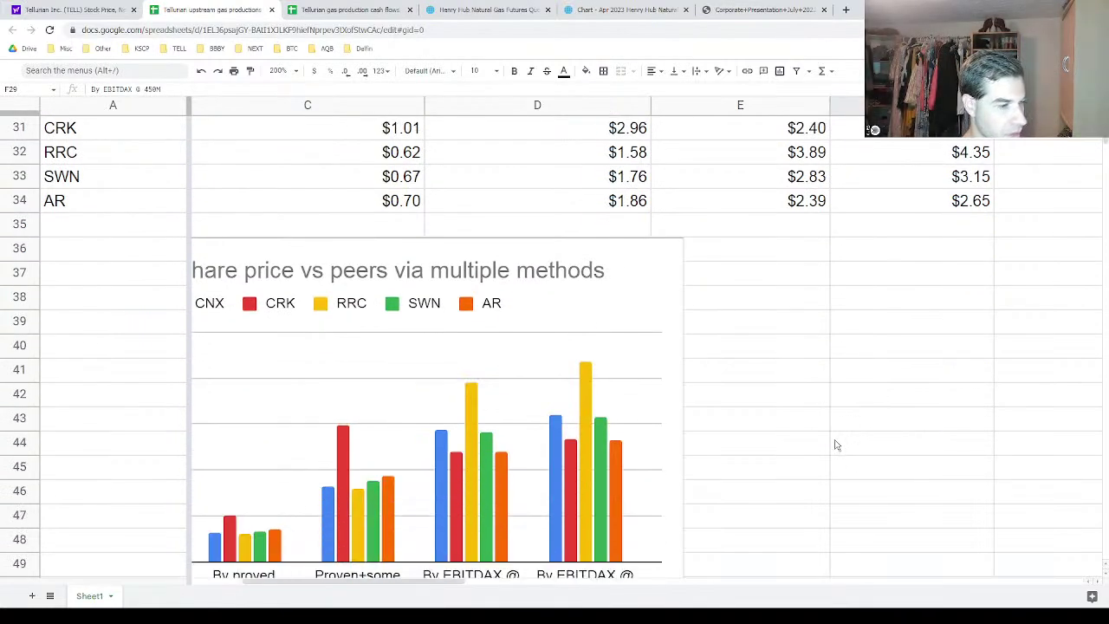
scroll(836, 444, up, 5)
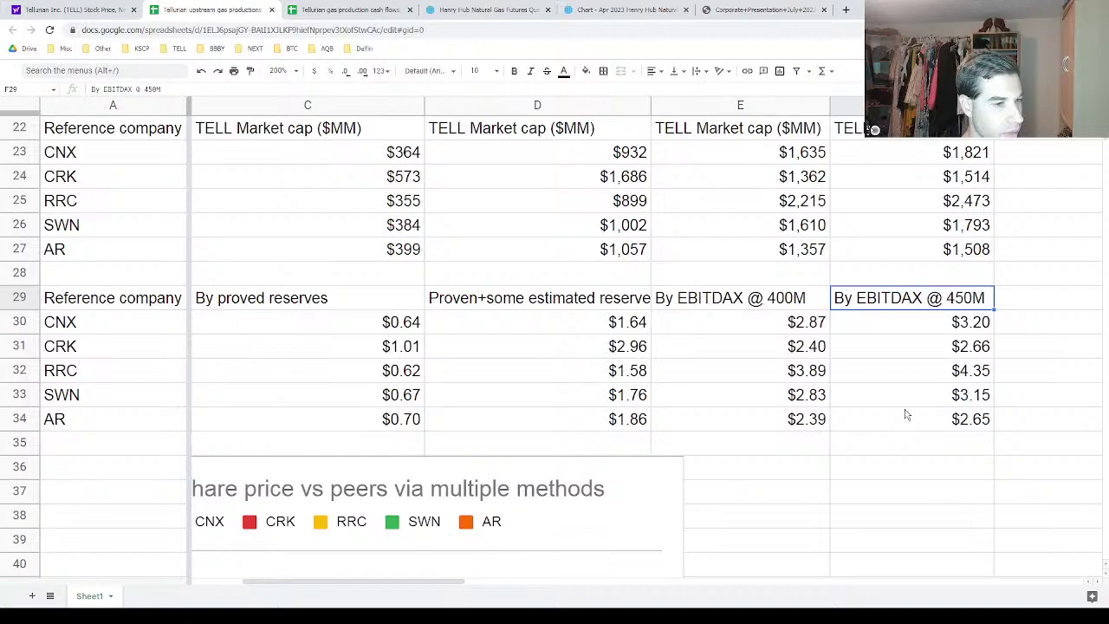
click(972, 347)
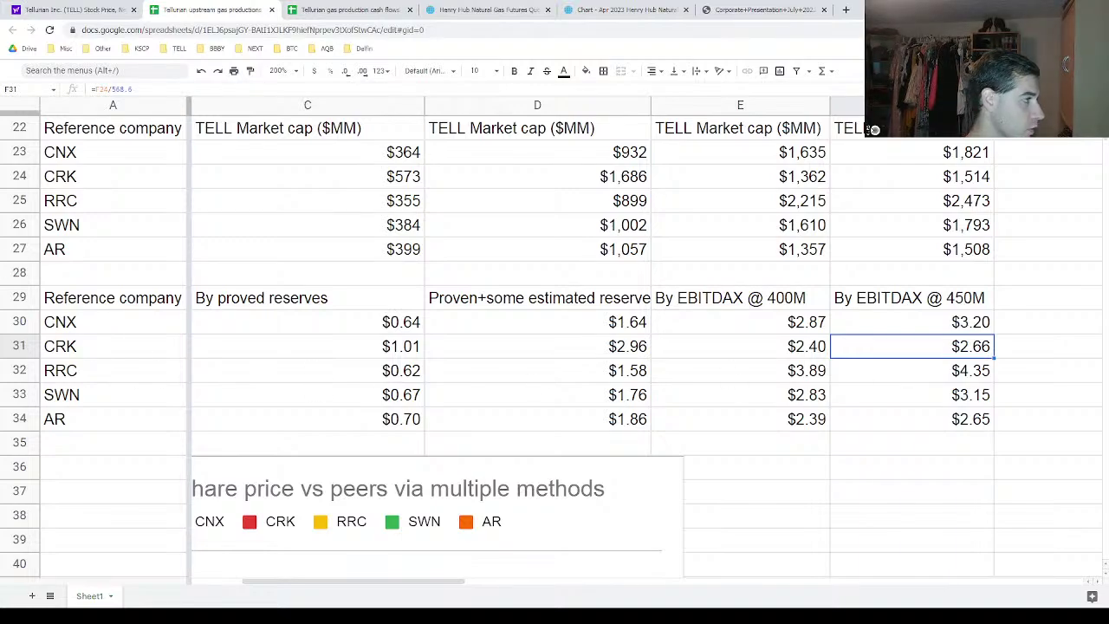
Switch to the Tellurian gas production cash flows spreadsheet and set its zoom to 150%
click(346, 10)
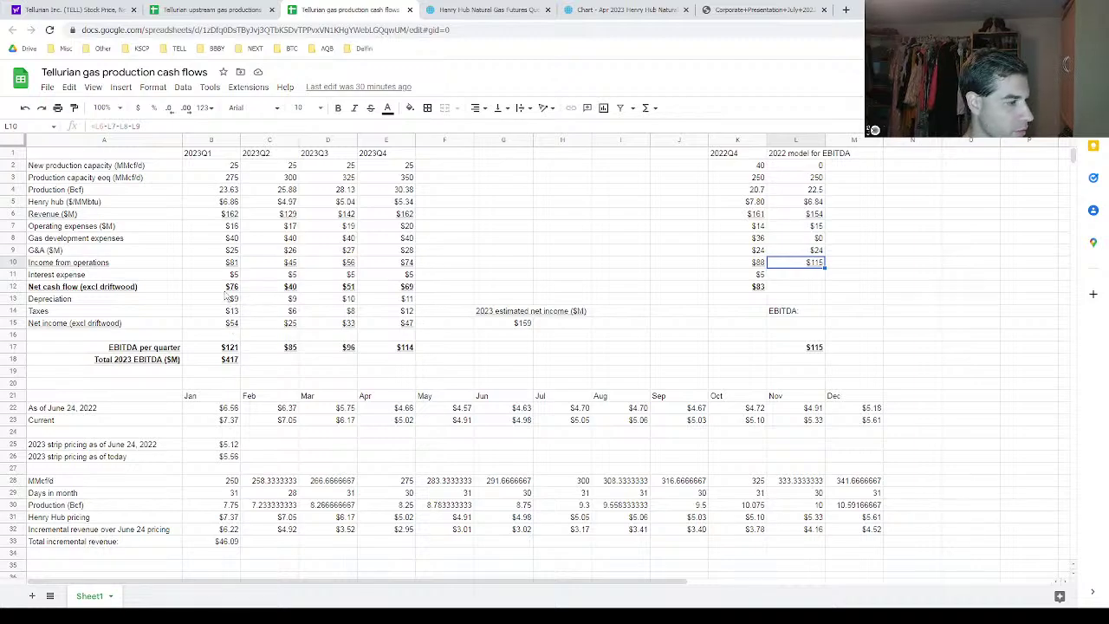
click(229, 362)
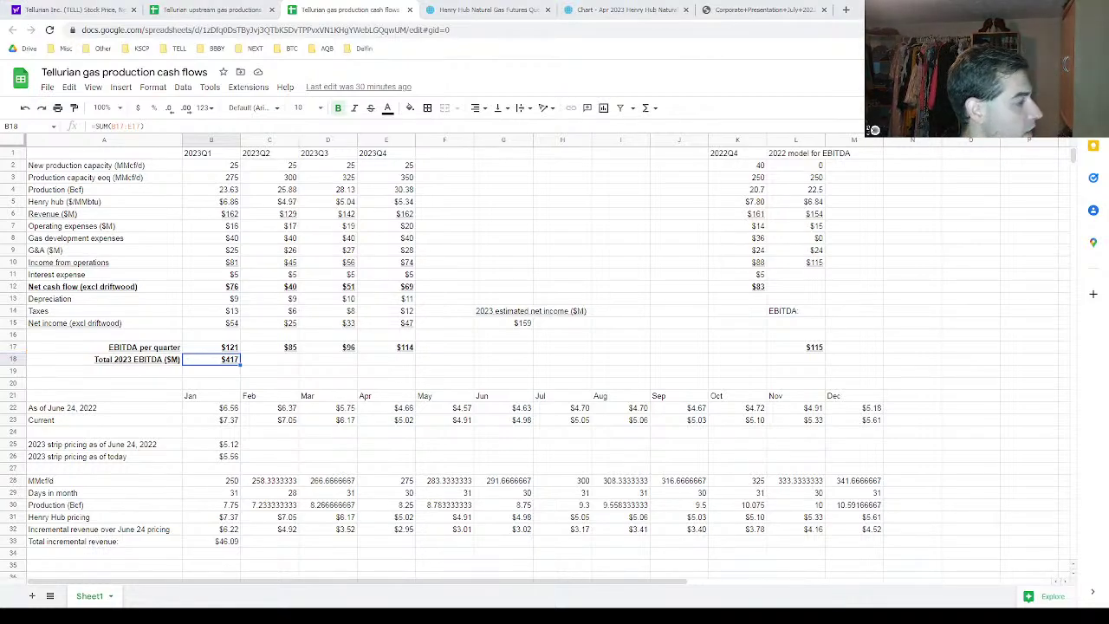
click(232, 368)
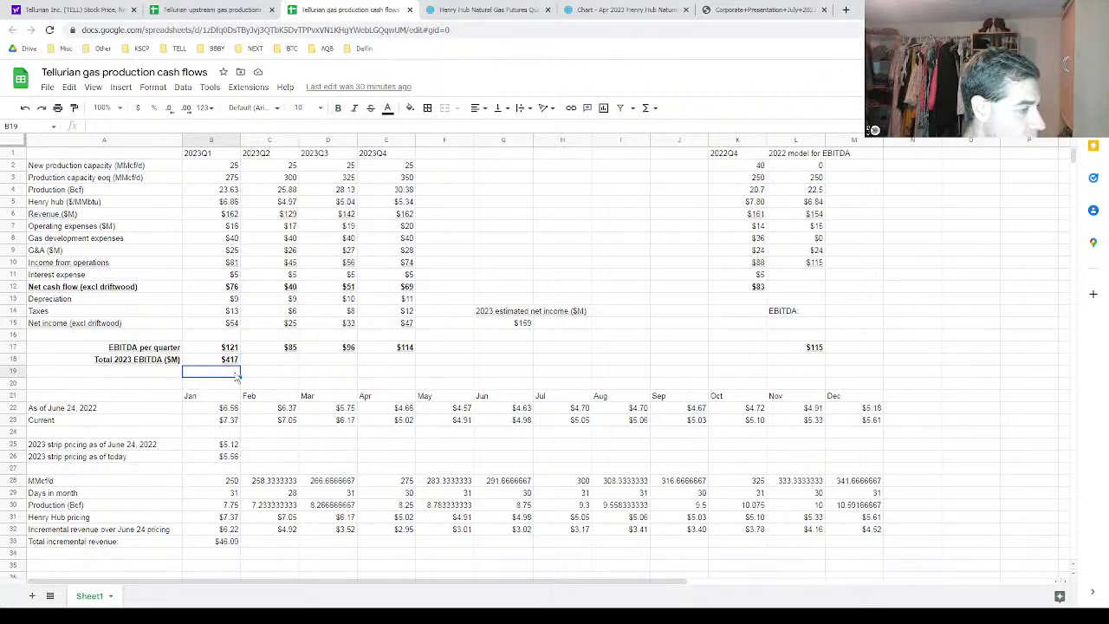
click(104, 108)
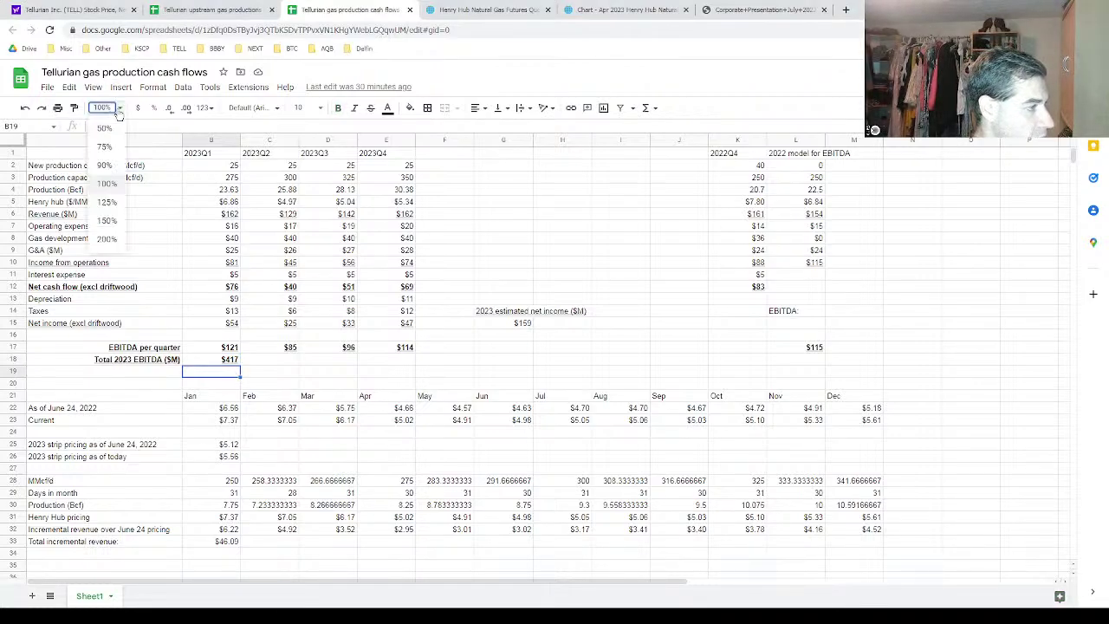
click(100, 218)
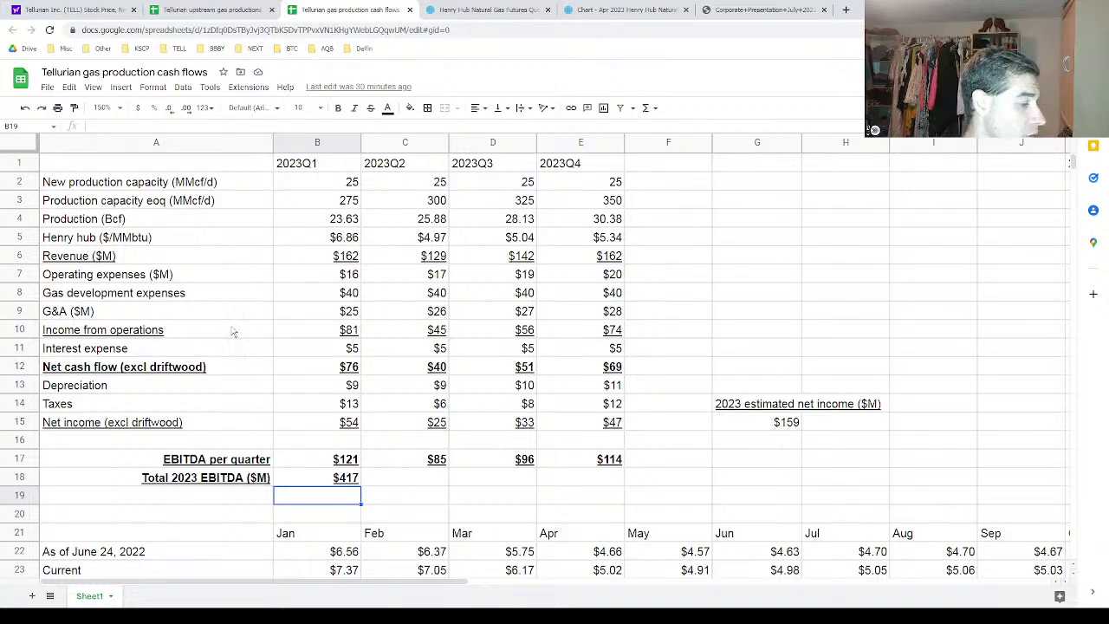
Examine the total 2023 EBITDA against the quarterly Henry Hub prices in B5:E5 and the June 24, 2022 and current pricing rows
click(350, 483)
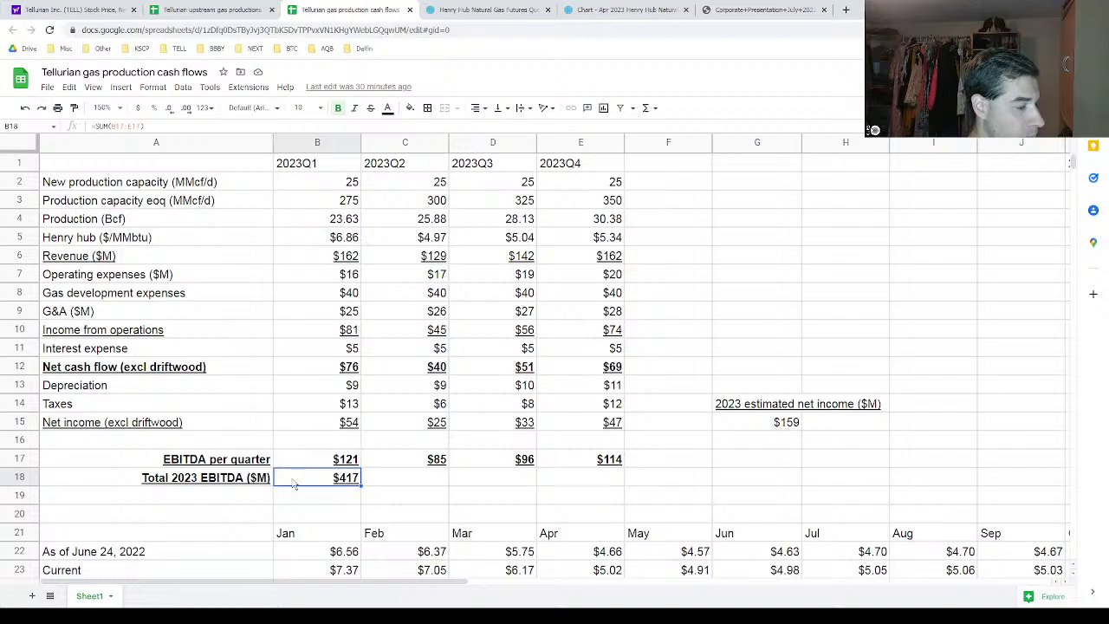
drag(334, 239, 579, 235)
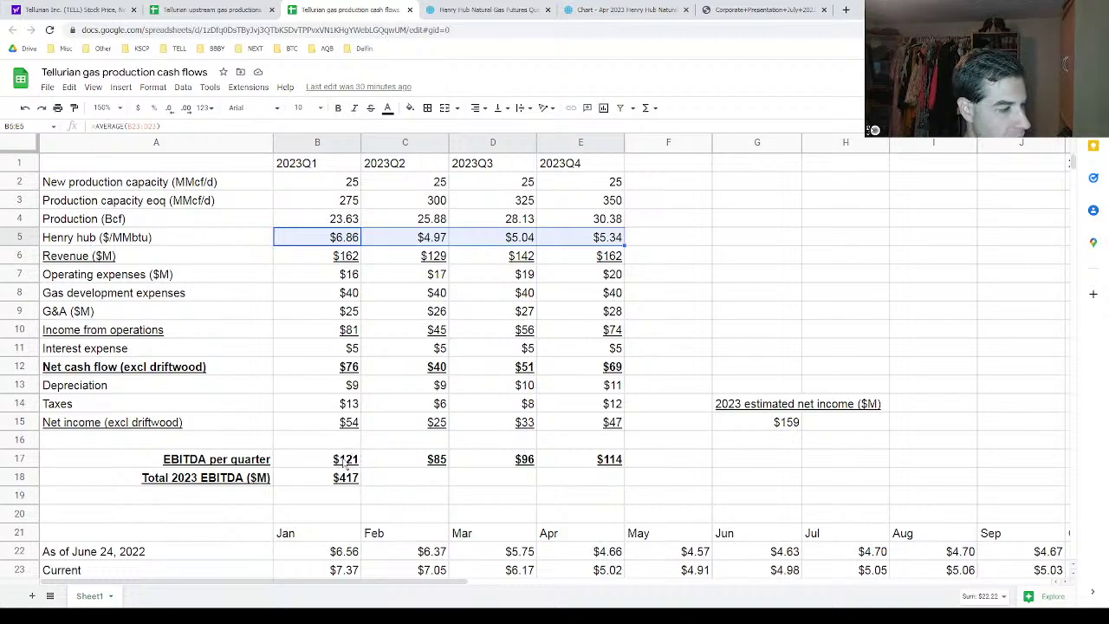
scroll(346, 465, down, 5)
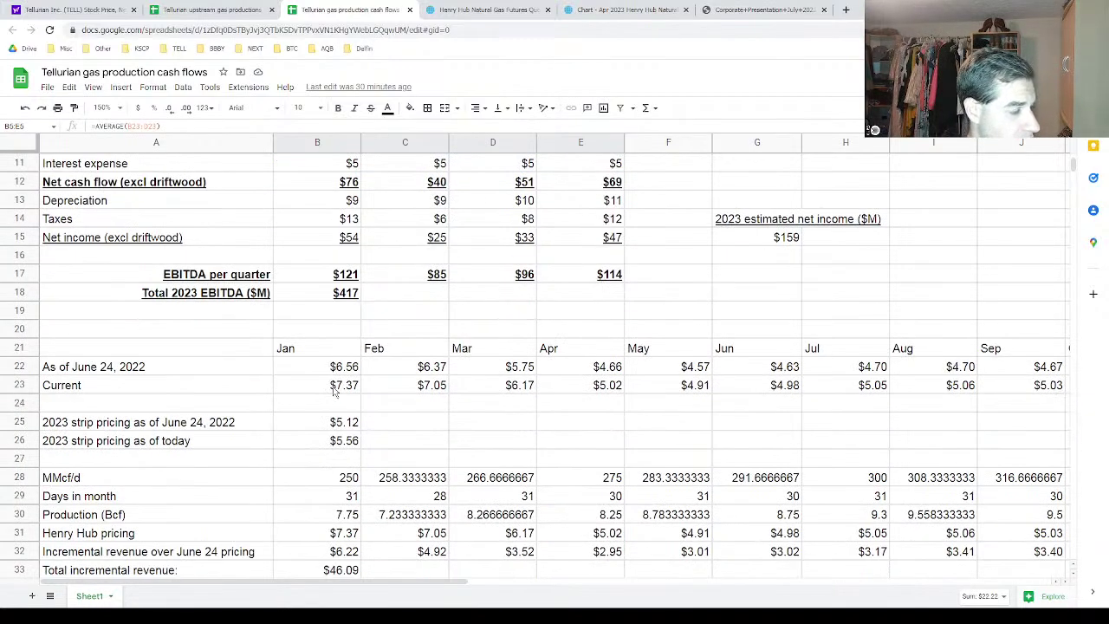
click(232, 370)
scroll(350, 420, up, 5)
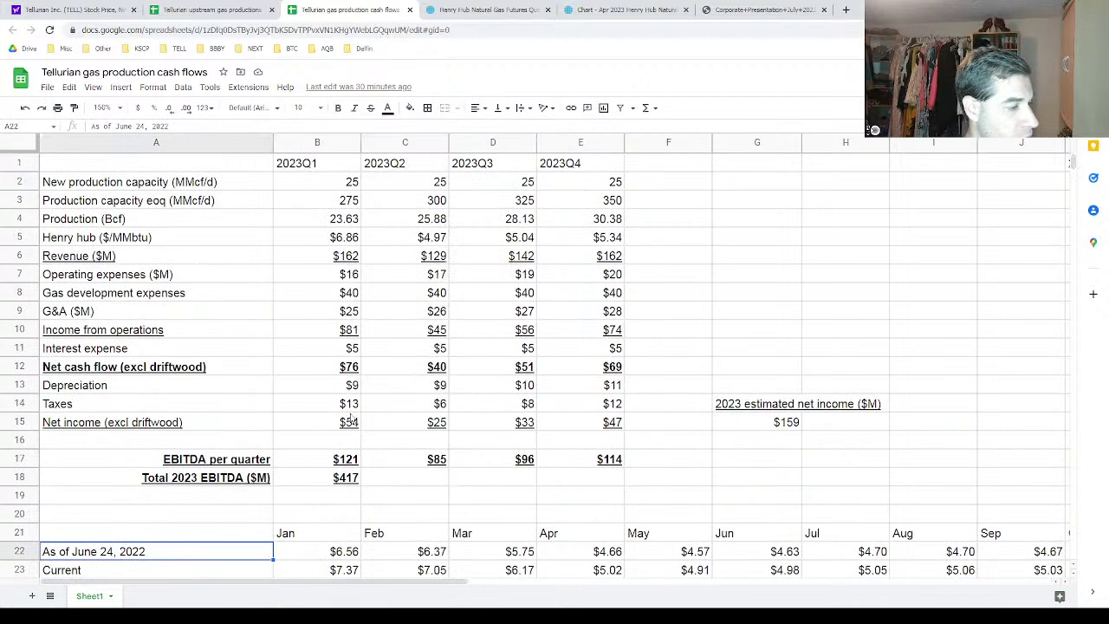
click(344, 482)
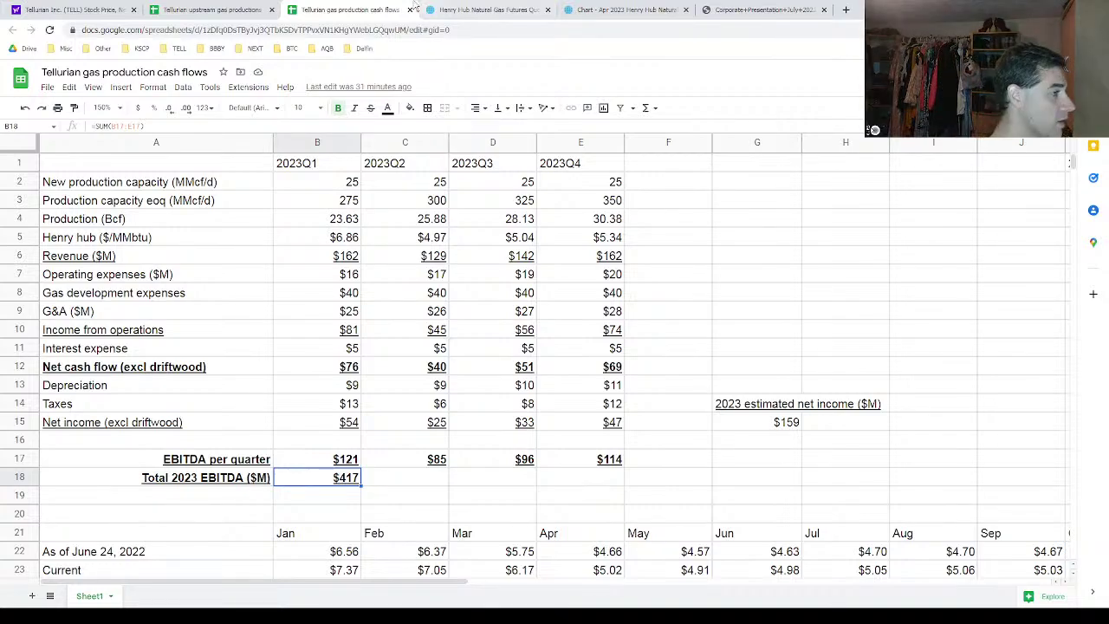
Return to the upstream gas production spreadsheet and view the full chart of TELL estimated share price vs peers
click(208, 10)
scroll(285, 334, down, 3)
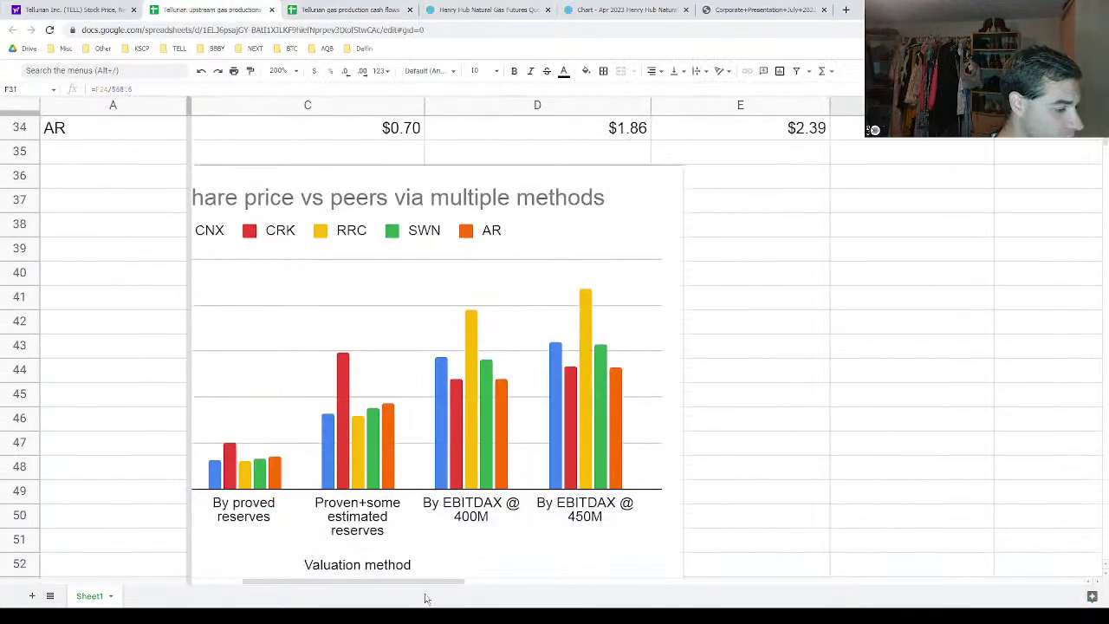
drag(434, 584, 367, 584)
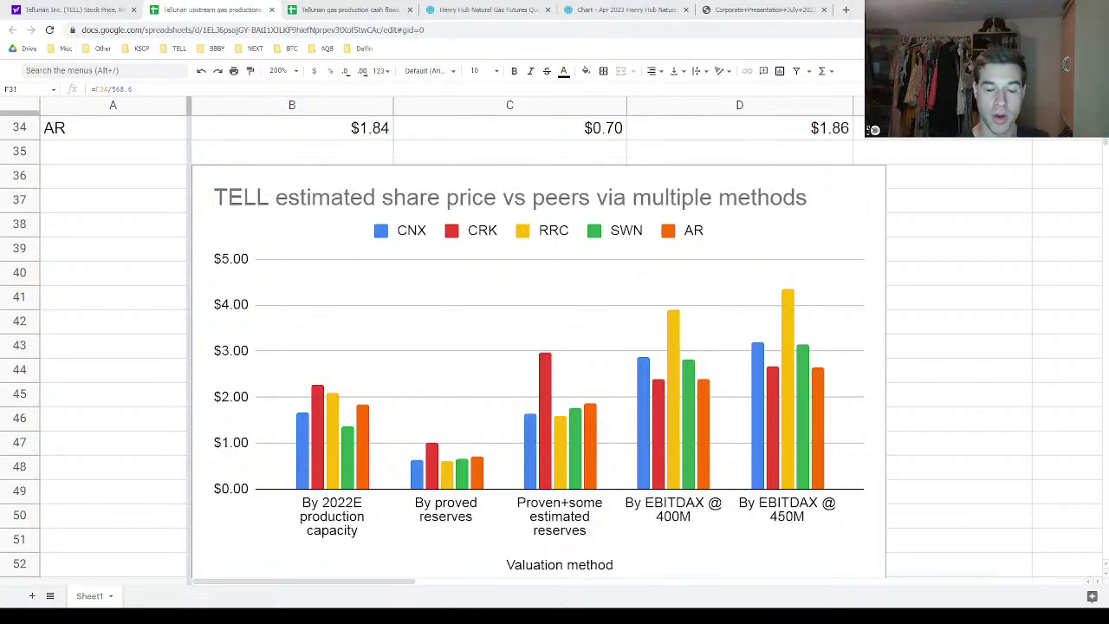
Examine the CME Group Henry Hub natural gas futures quotes from October 2022 through December 2023
click(486, 10)
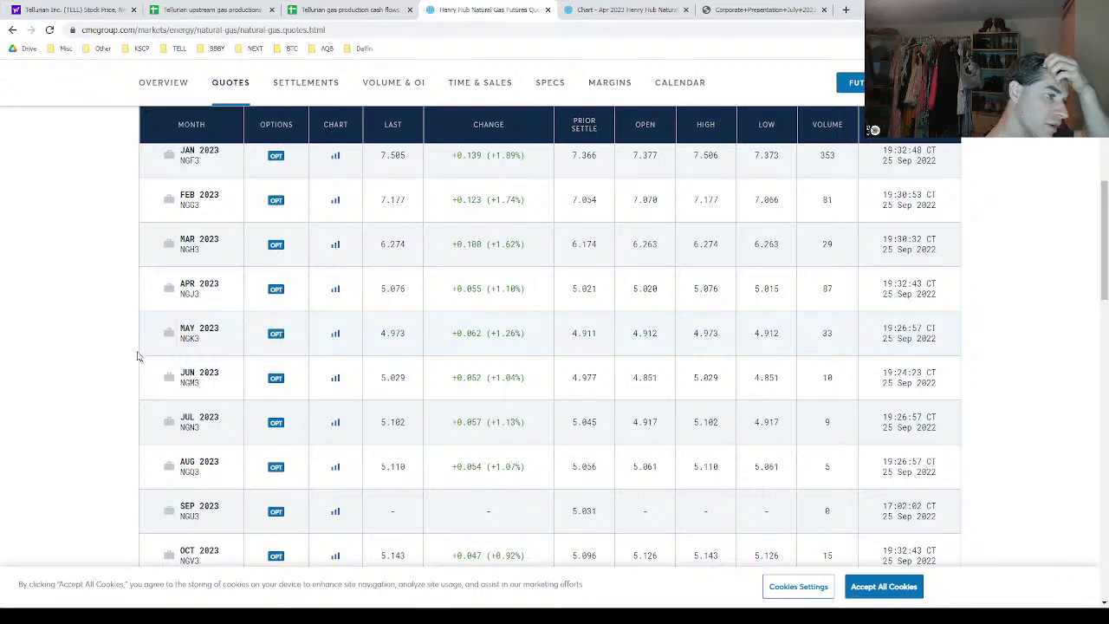
scroll(136, 351, up, 3)
scroll(122, 338, up, 1)
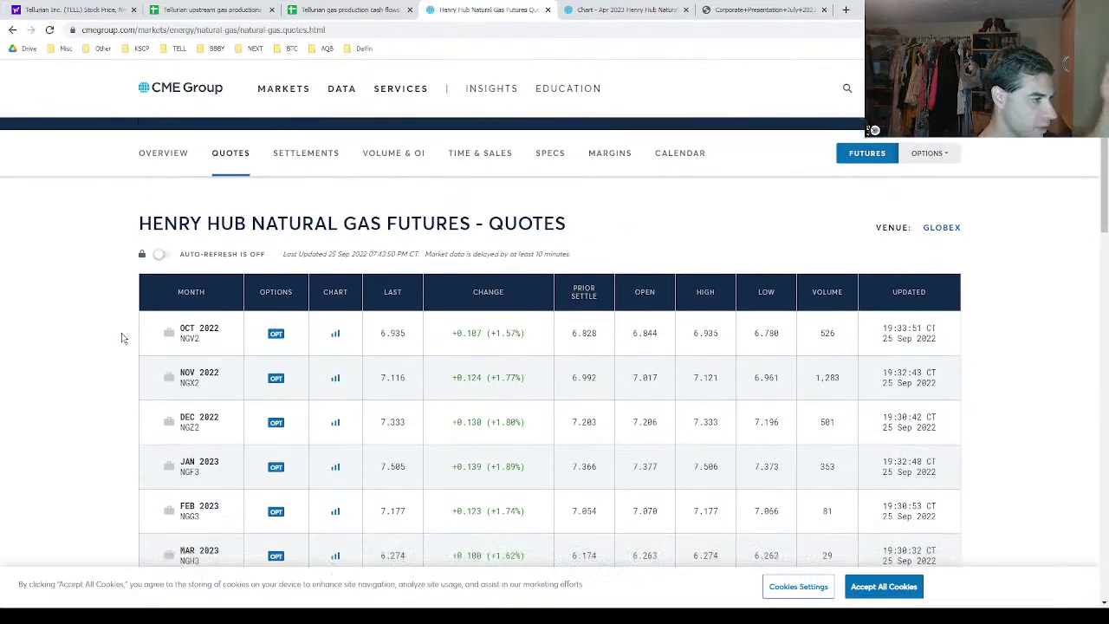
scroll(122, 338, down, 2)
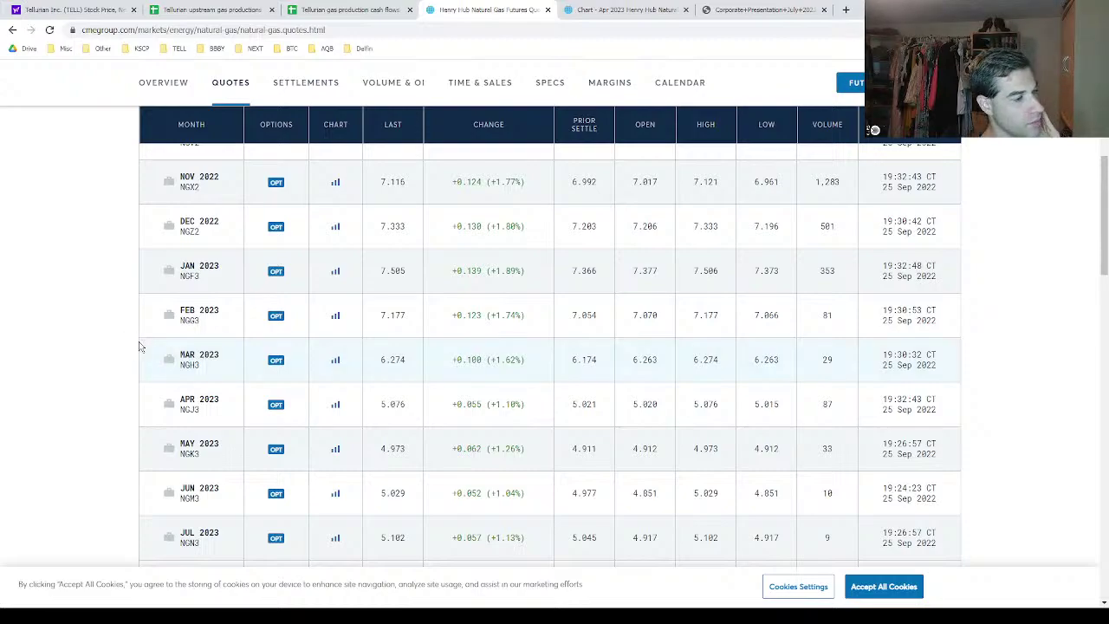
scroll(141, 346, down, 1)
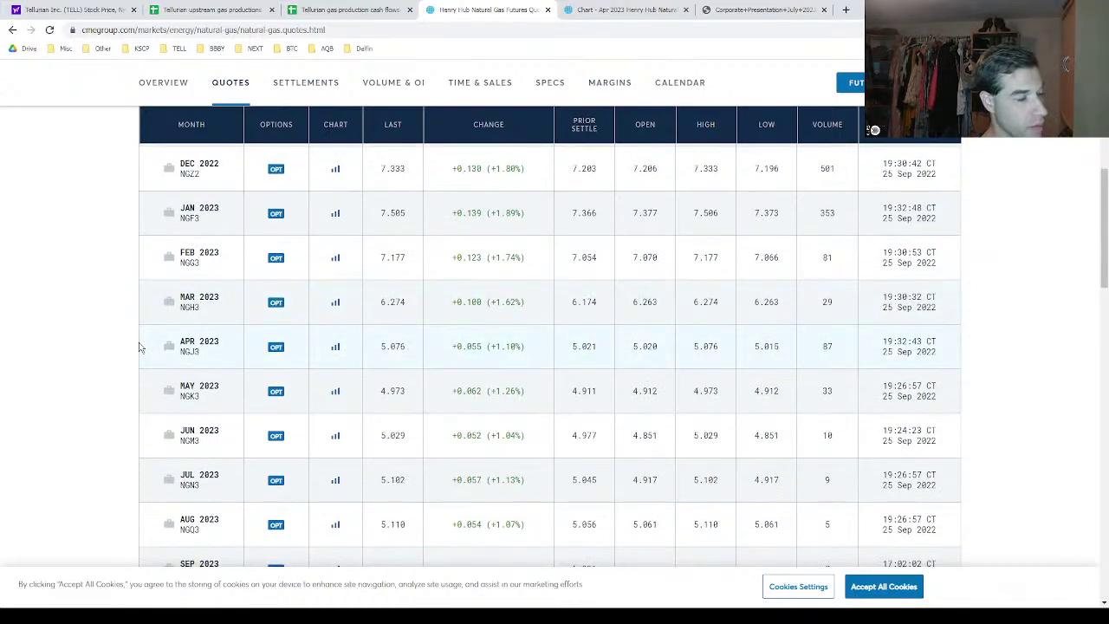
scroll(141, 347, down, 2)
scroll(142, 347, down, 1)
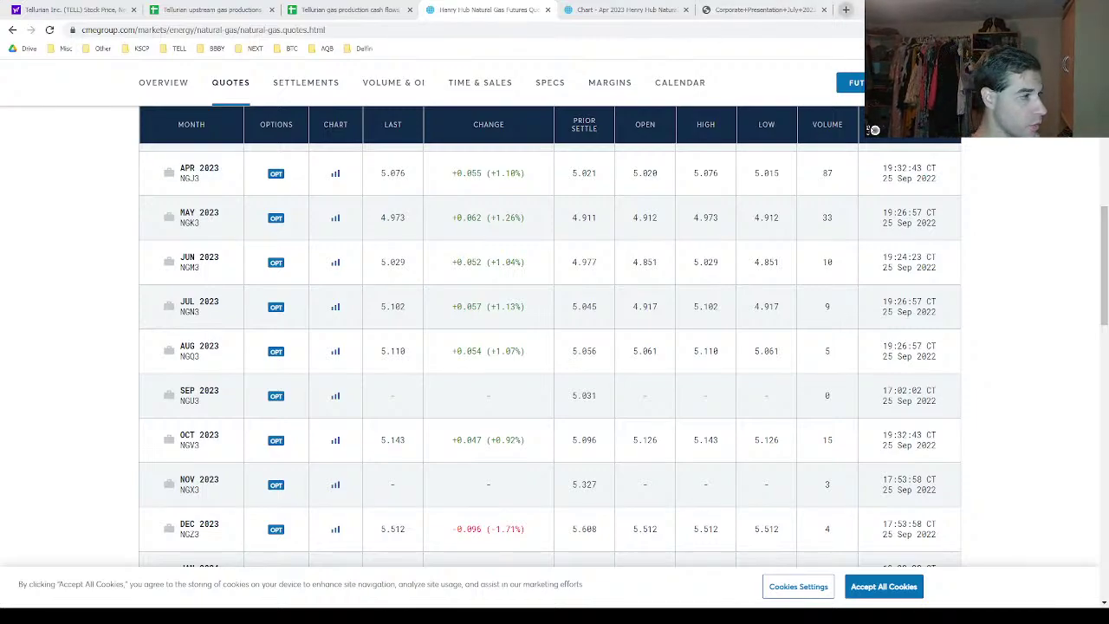
Open the bookmarked Tellurian website in a new browser tab and go to its news page
click(846, 9)
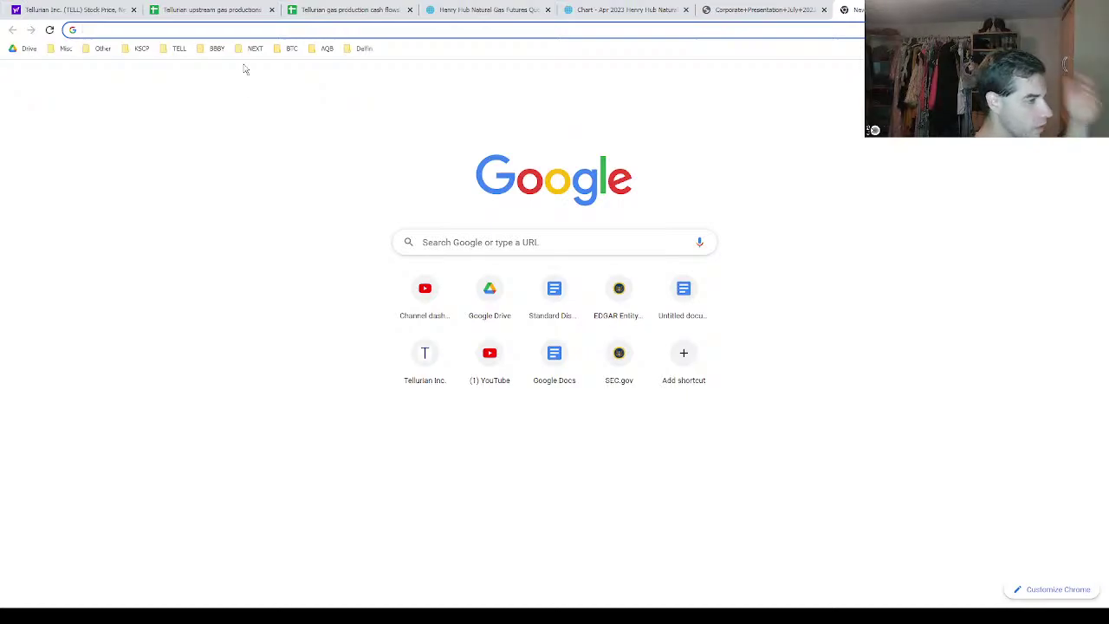
click(179, 50)
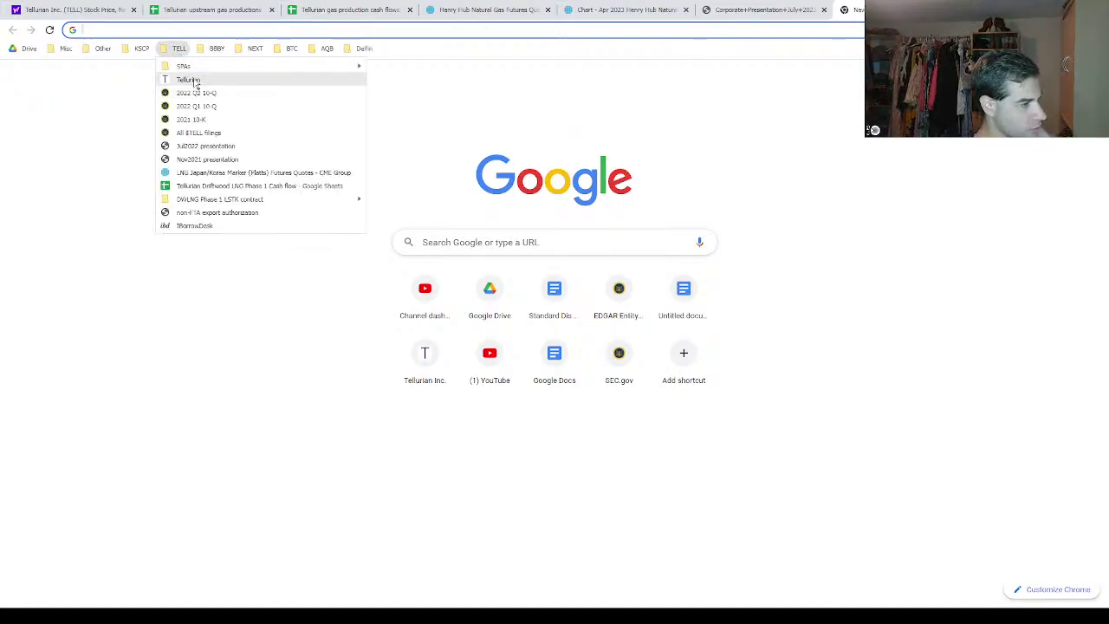
click(195, 81)
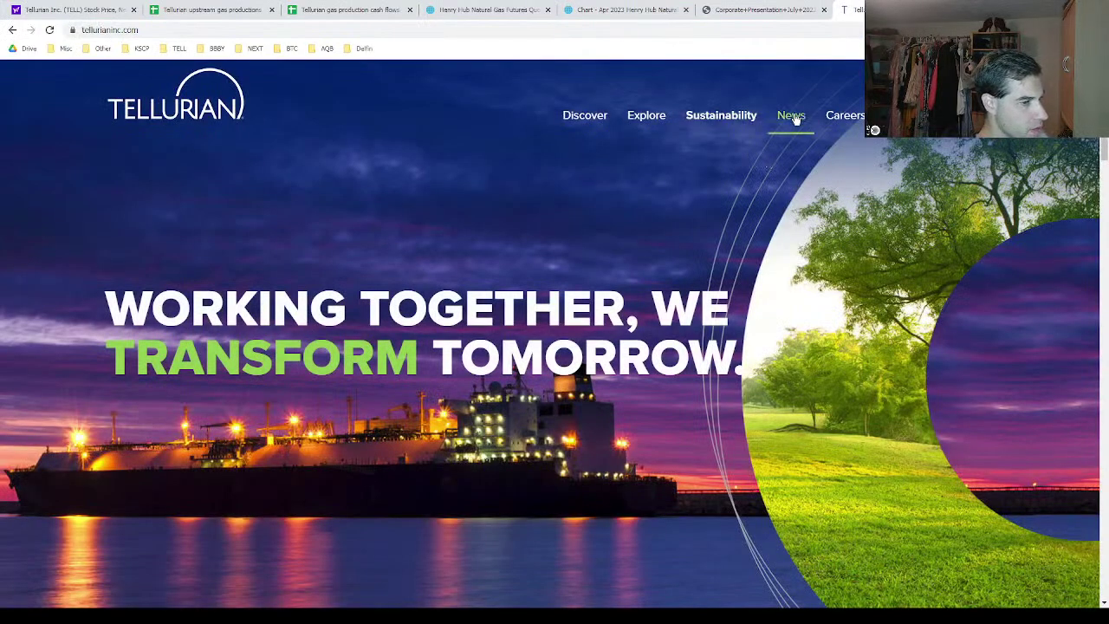
click(794, 117)
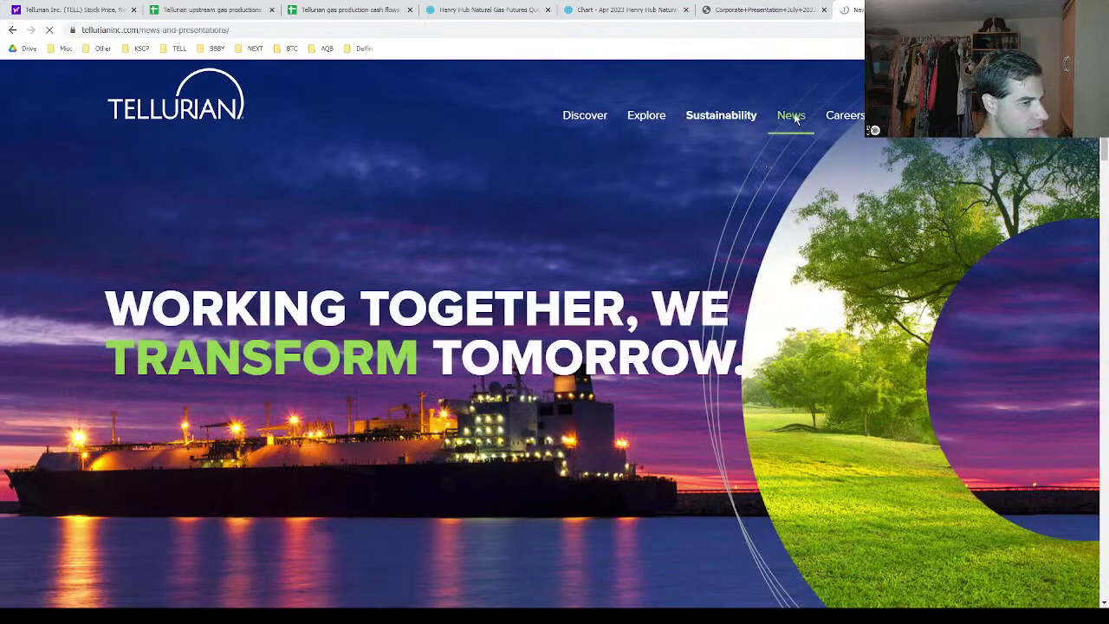
Open the September 23, 2022 press release on the updated Driftwood LNG financing process and continue to its full version
scroll(439, 276, down, 7)
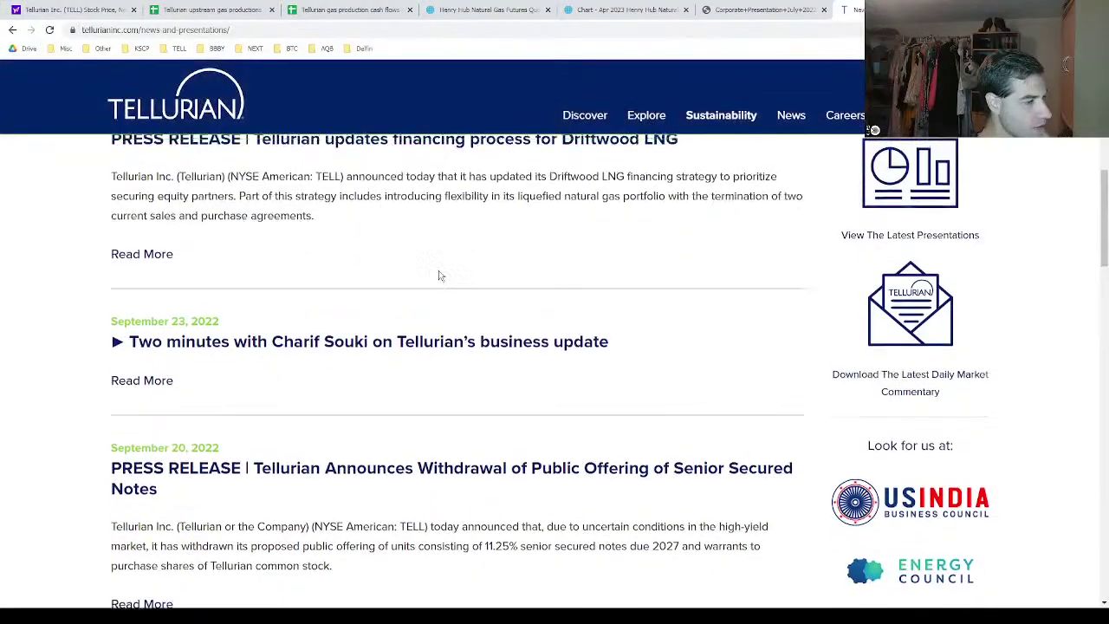
scroll(439, 276, up, 2)
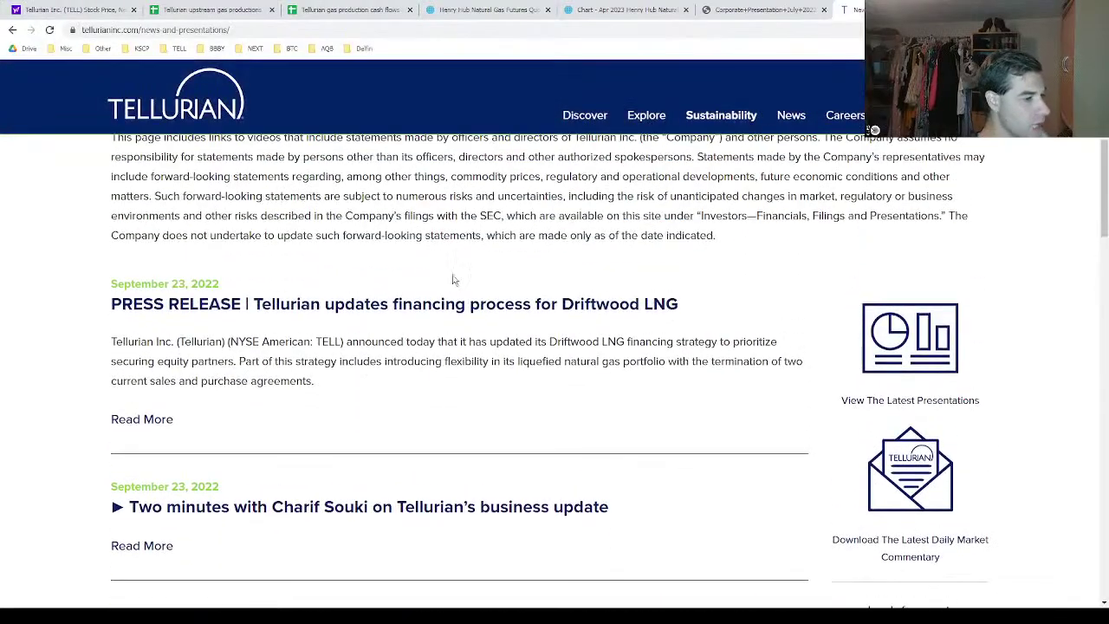
click(392, 308)
scroll(211, 438, down, 5)
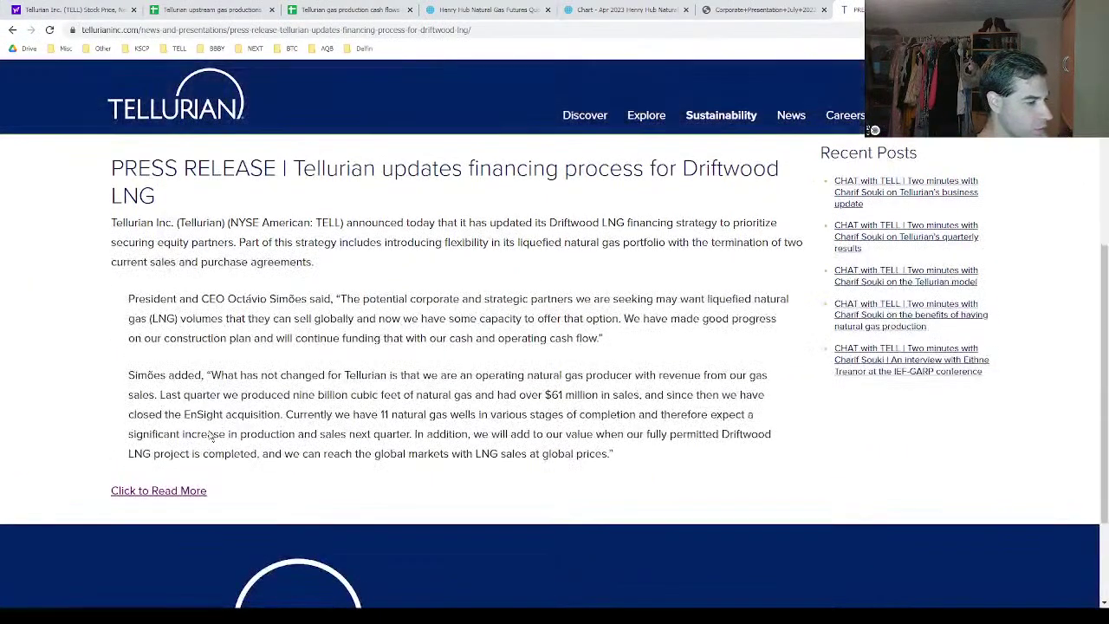
click(178, 491)
Enlarge the page text and read the Driftwood LNG financing press release, including the CEO's statements
scroll(257, 441, down, 5)
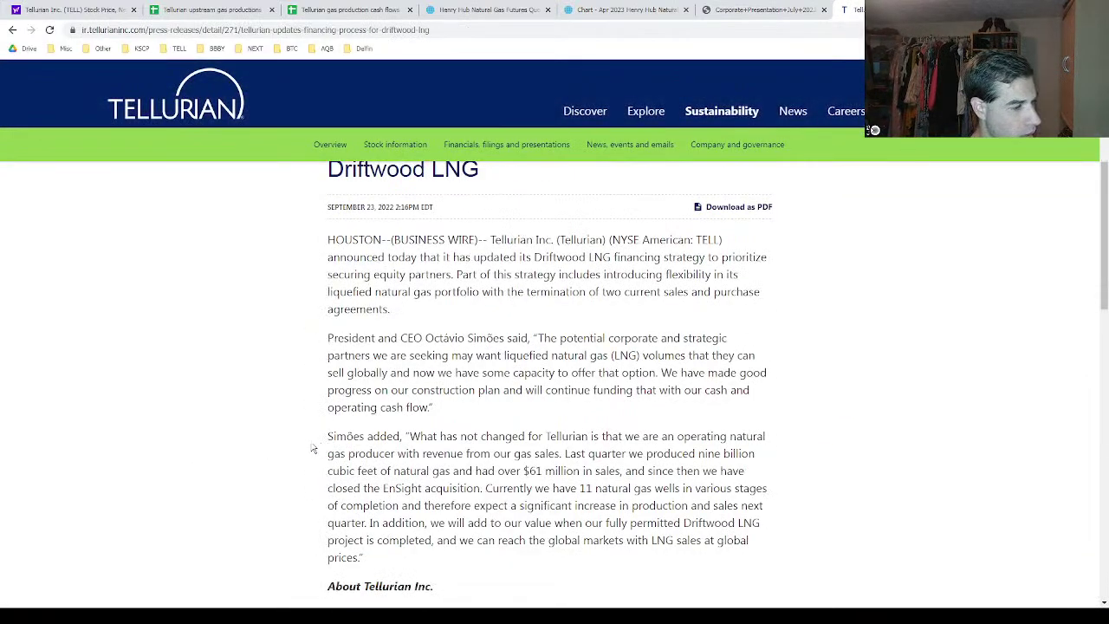
scroll(314, 448, down, 1)
key(ctrl+plus)
key(ctrl+plus)
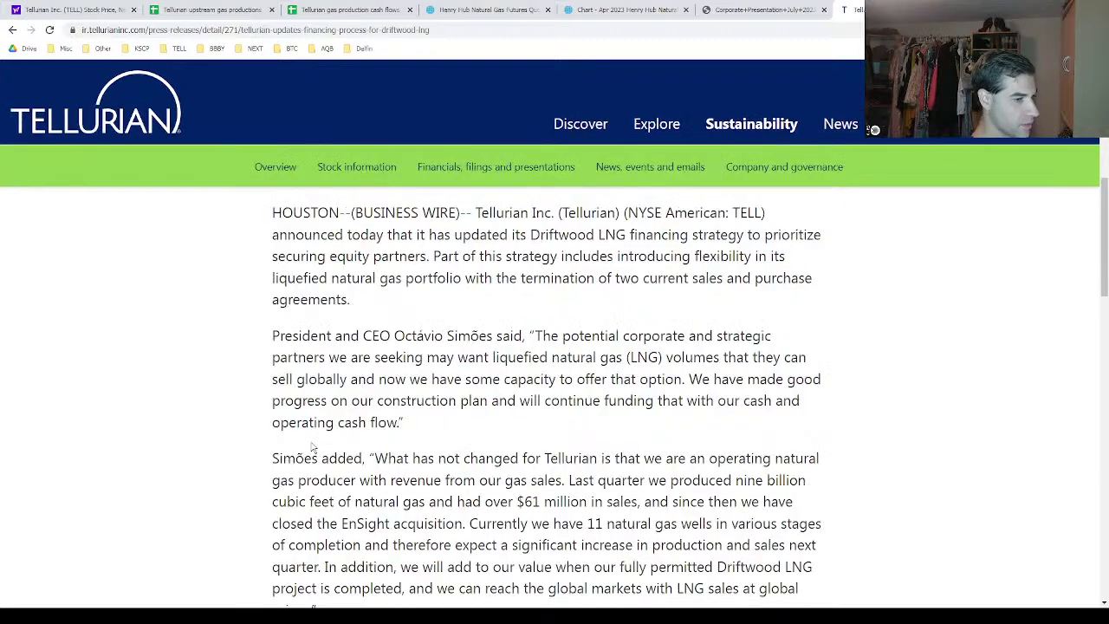
scroll(312, 447, down, 1)
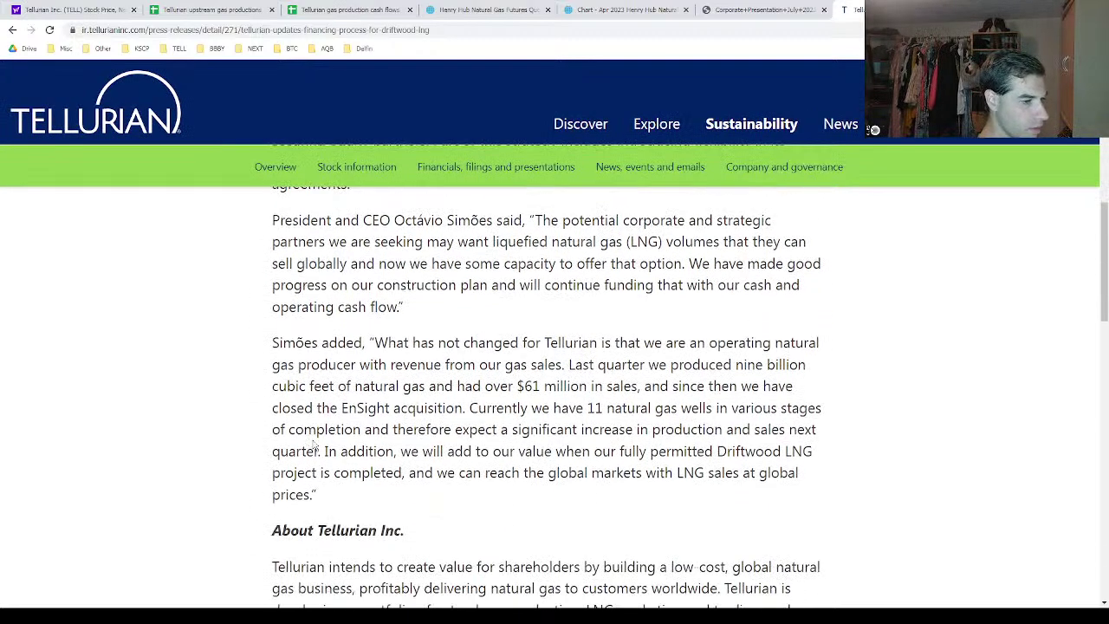
scroll(316, 446, up, 1)
scroll(314, 446, up, 1)
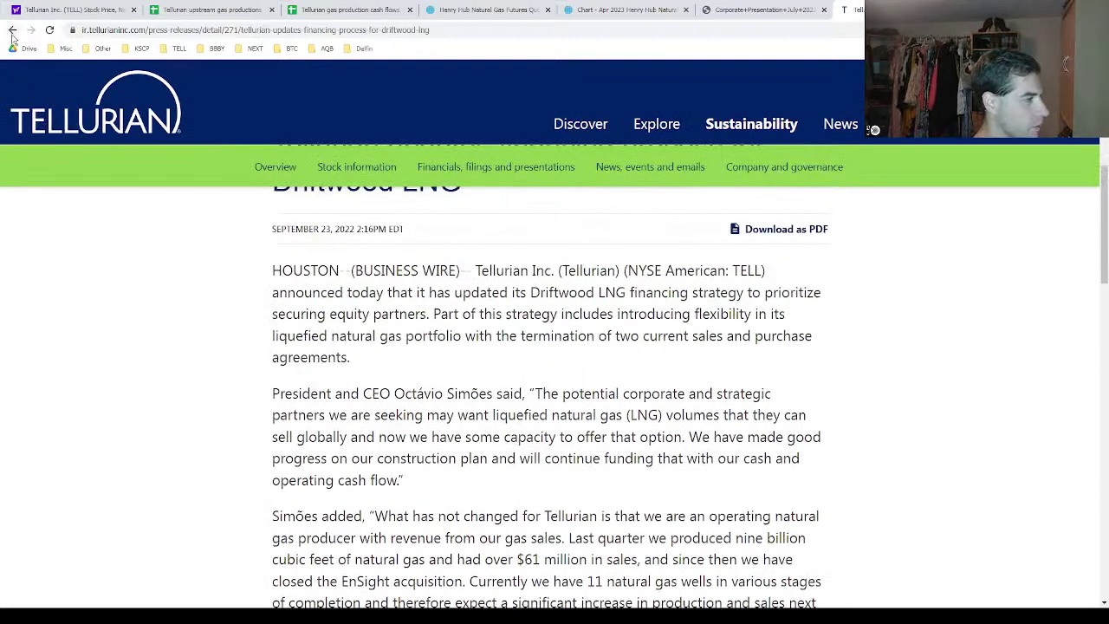